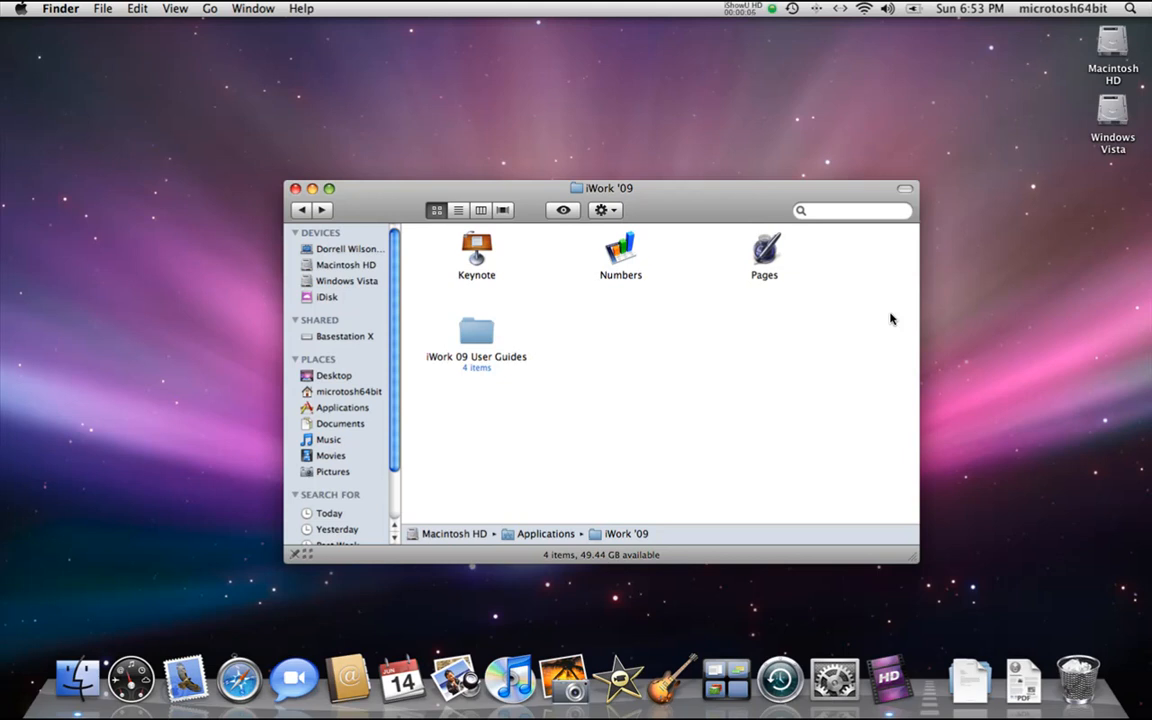
# - Open Pages from the iWork '09 folder and move the Inspector window clear of the Template Chooser
pyautogui.click(774, 258)
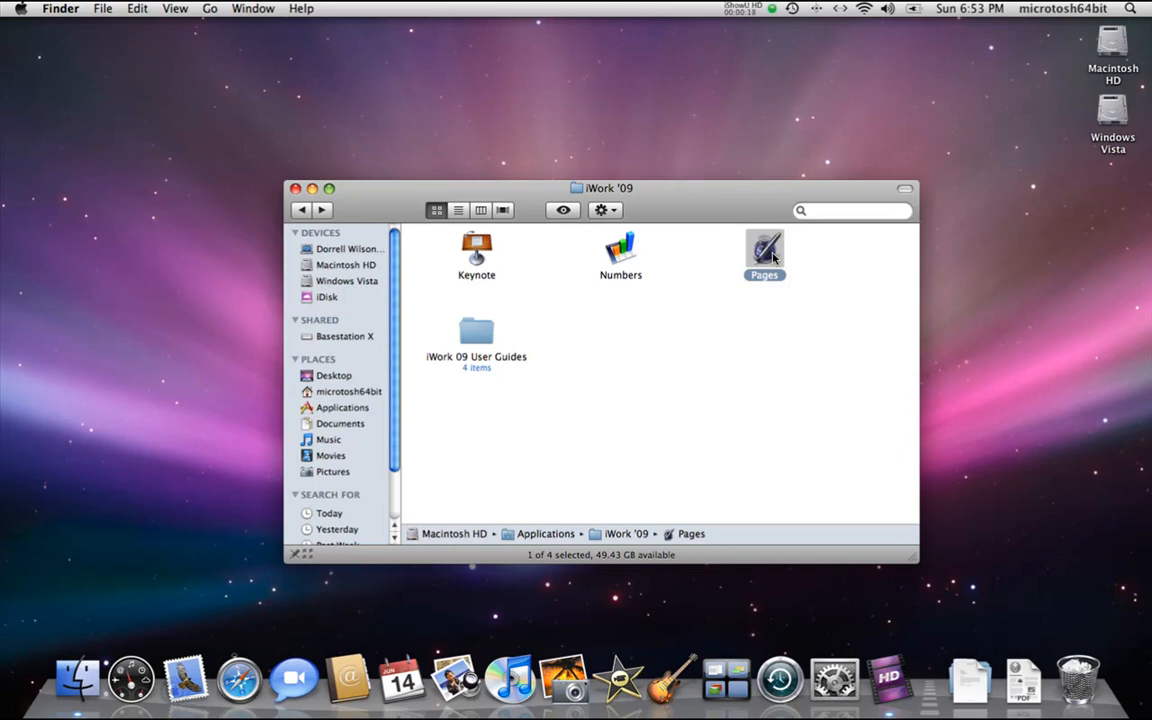
pyautogui.doubleClick(766, 252)
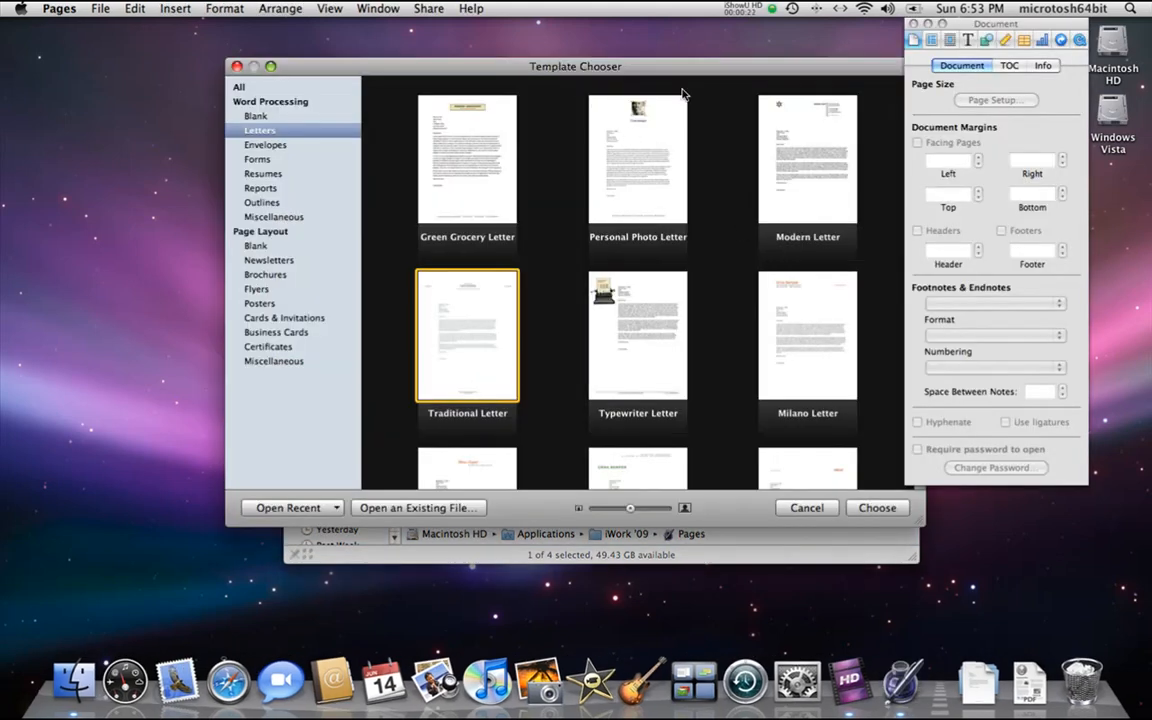
pyautogui.moveTo(968, 28); pyautogui.dragTo(1000, 20)
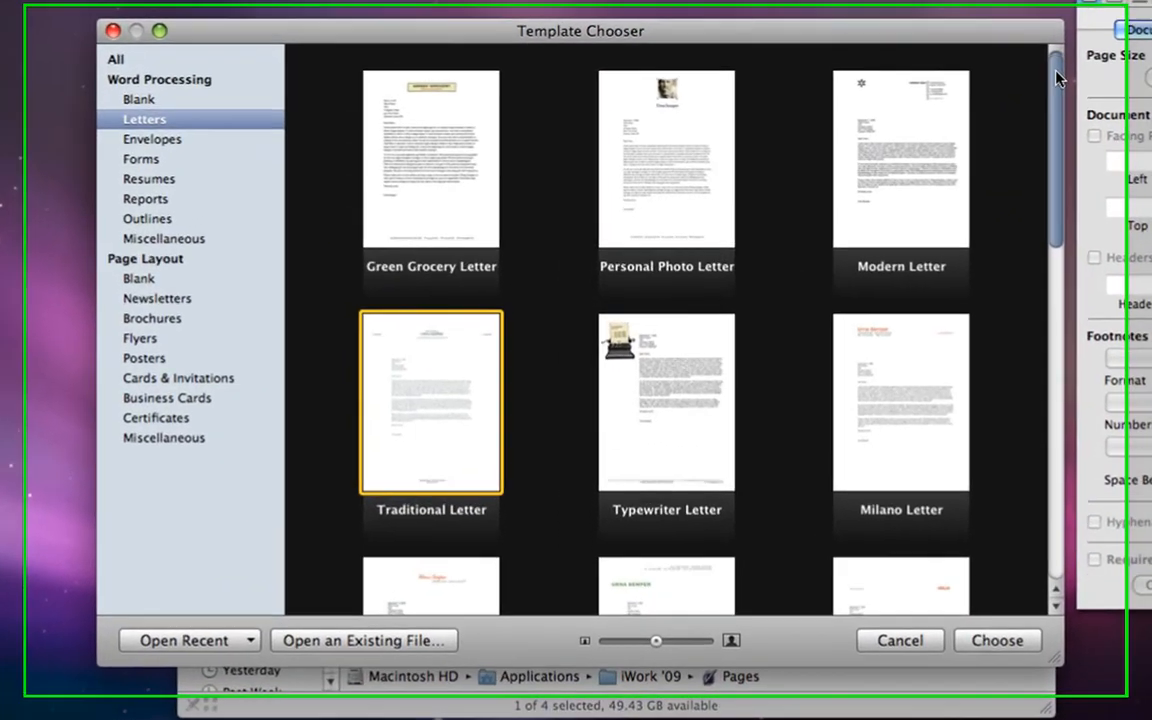
# - Browse the Letters templates and the recent documents list, making the template thumbnails slightly smaller
pyautogui.moveTo(936, 100); pyautogui.dragTo(930, 376)
pyautogui.moveTo(1072, 456); pyautogui.dragTo(1047, 41)
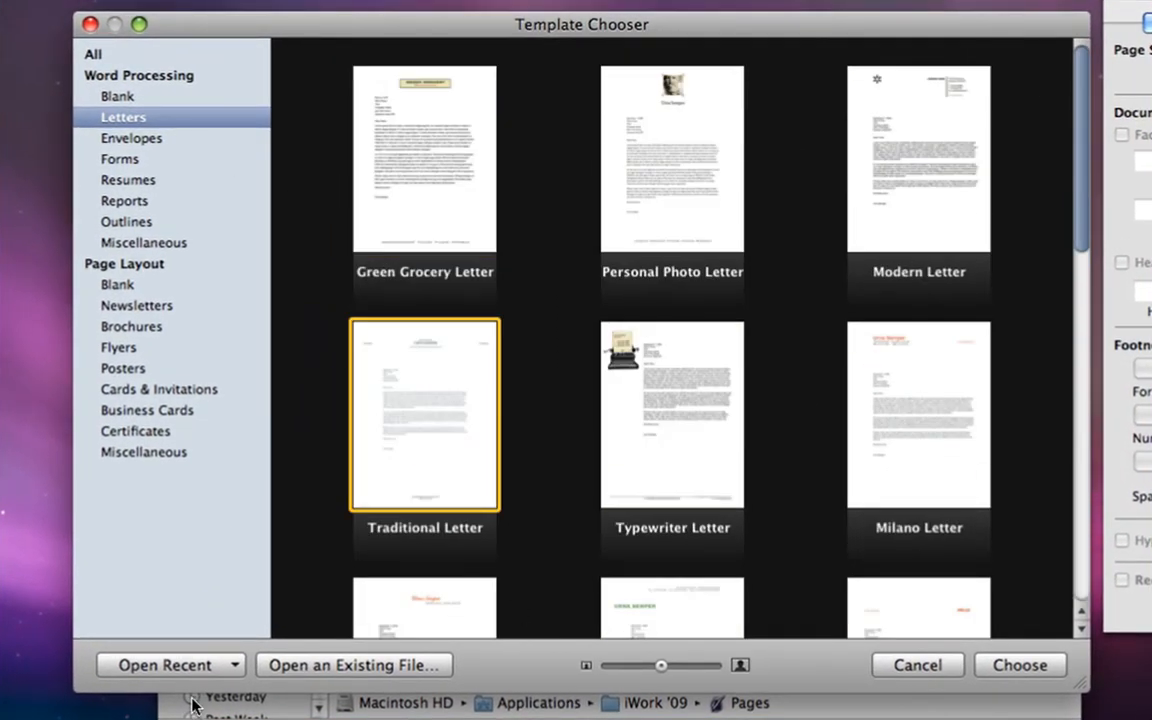
pyautogui.click(231, 666)
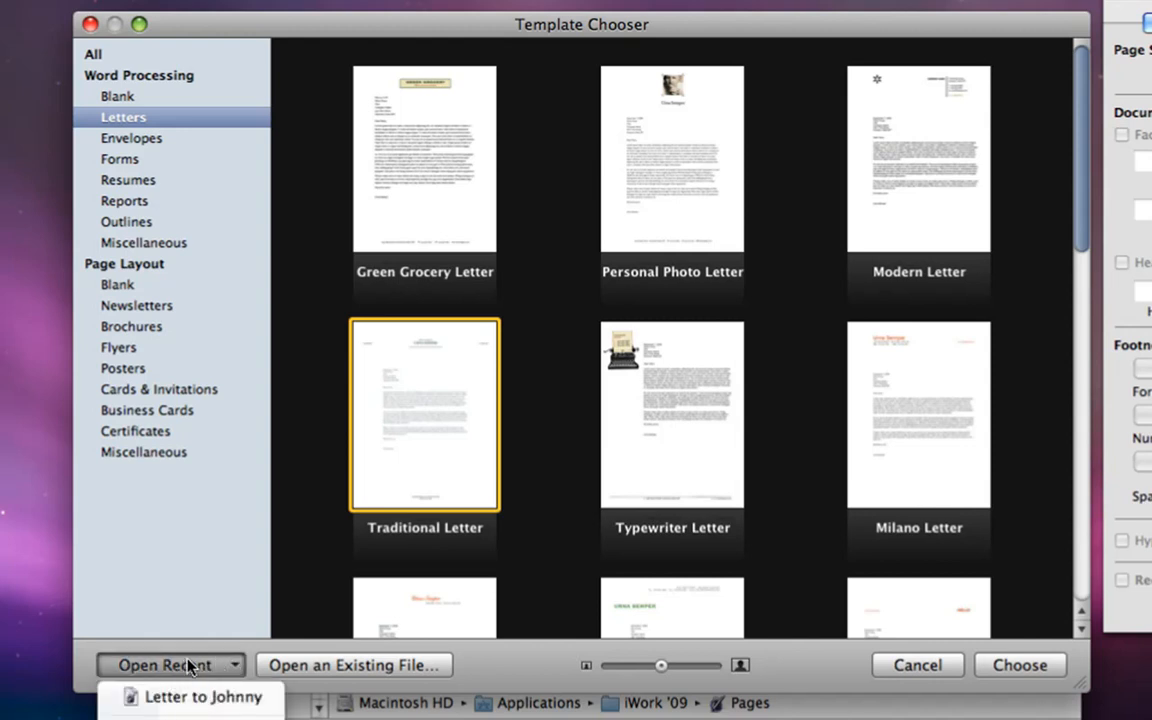
pyautogui.click(224, 645)
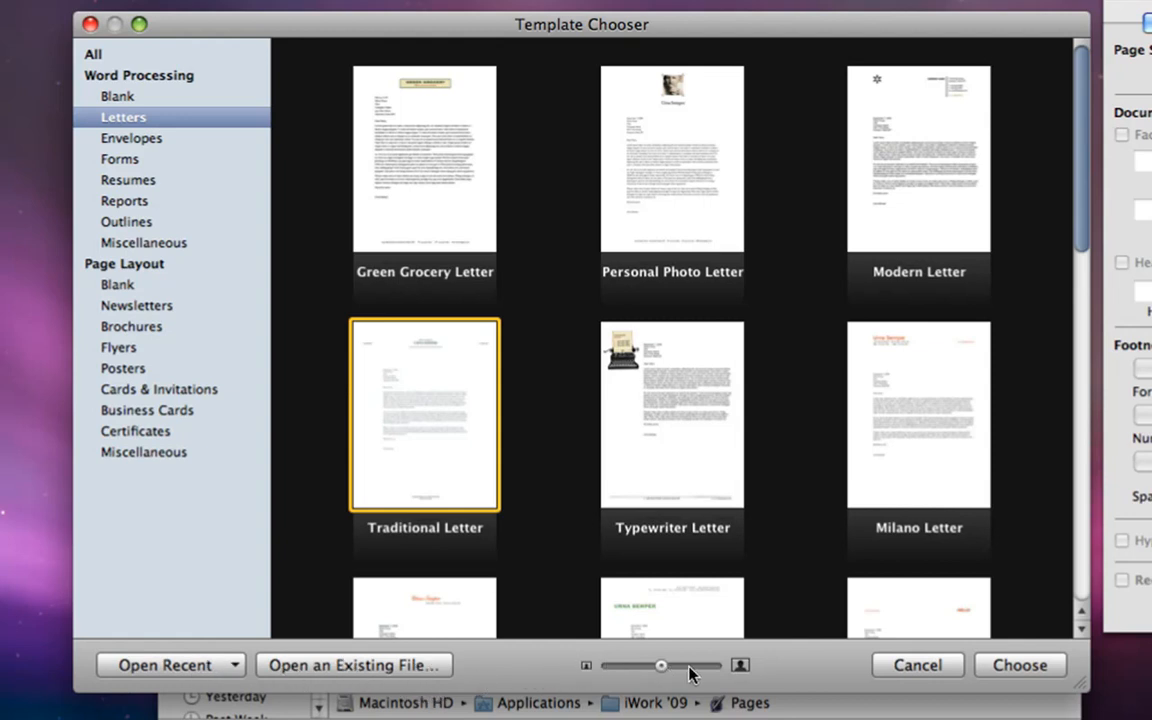
pyautogui.moveTo(662, 668)
pyautogui.mouseDown()
pyautogui.moveTo(611, 686)
pyautogui.moveTo(652, 679)
pyautogui.mouseUp()
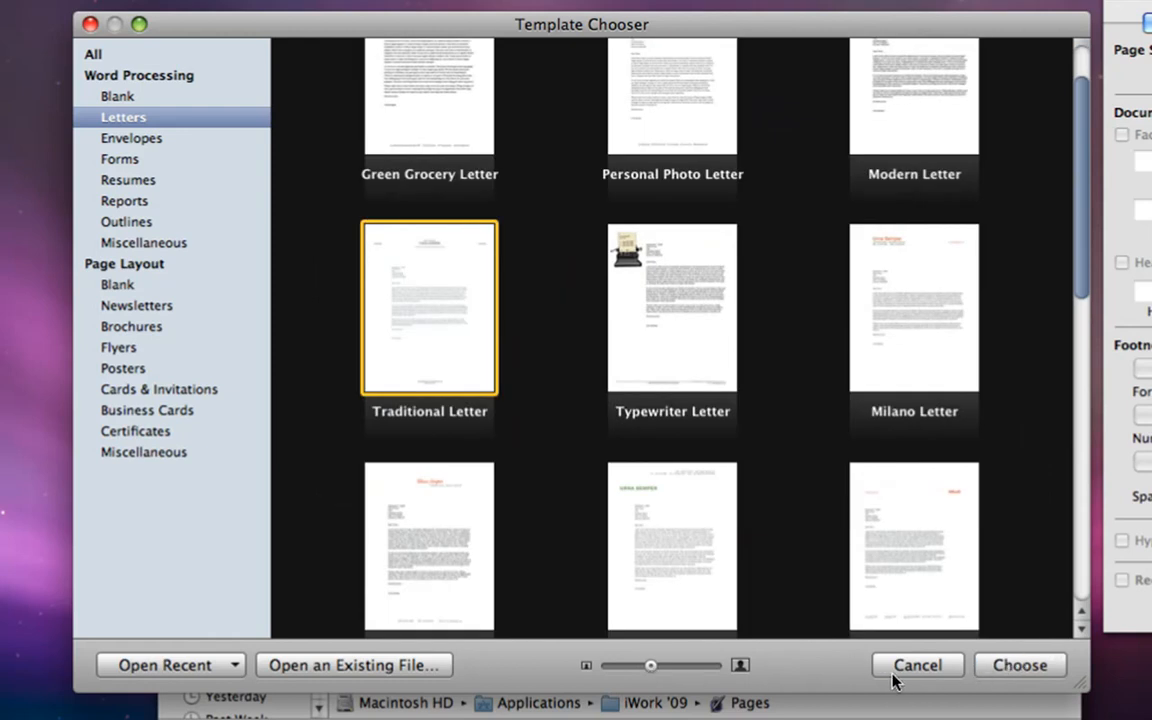
# - Create a new word processing document from the Blank portrait template
pyautogui.click(118, 97)
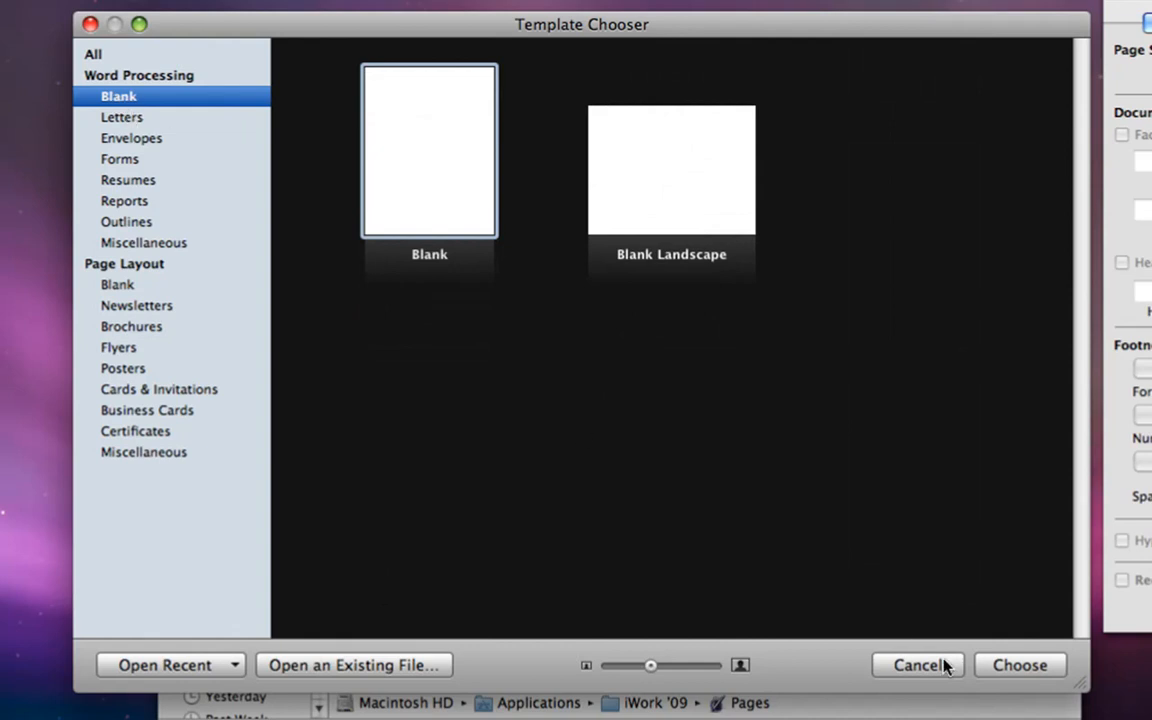
pyautogui.click(450, 150)
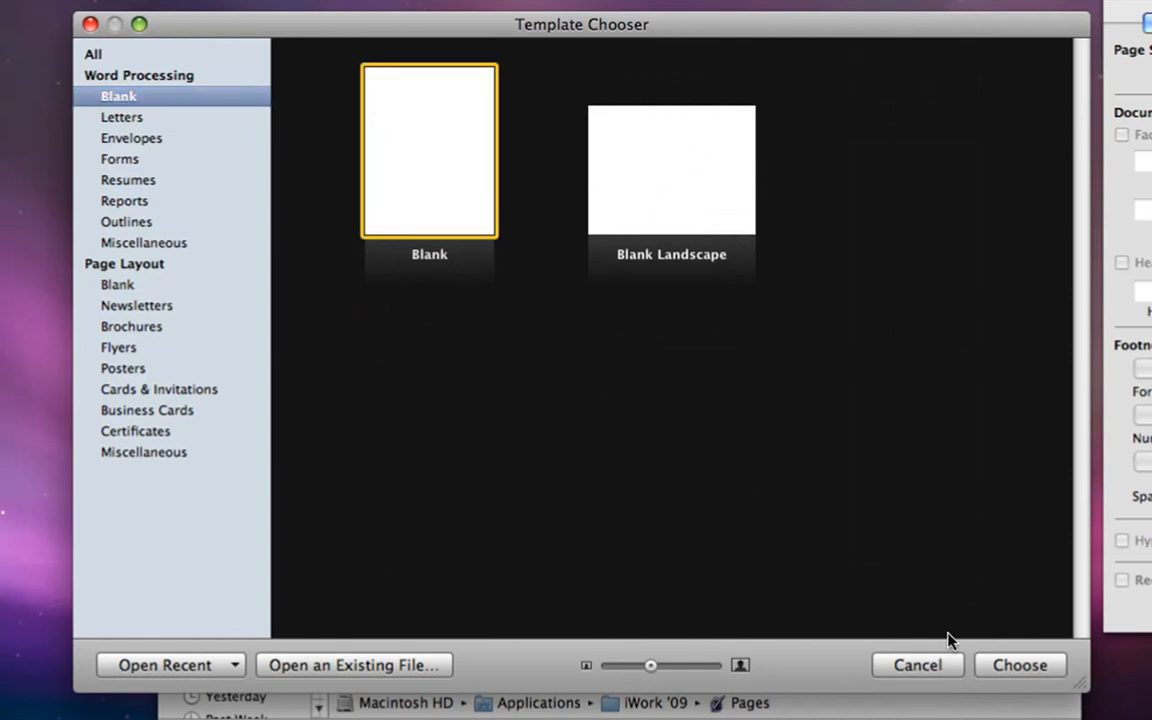
pyautogui.click(1019, 665)
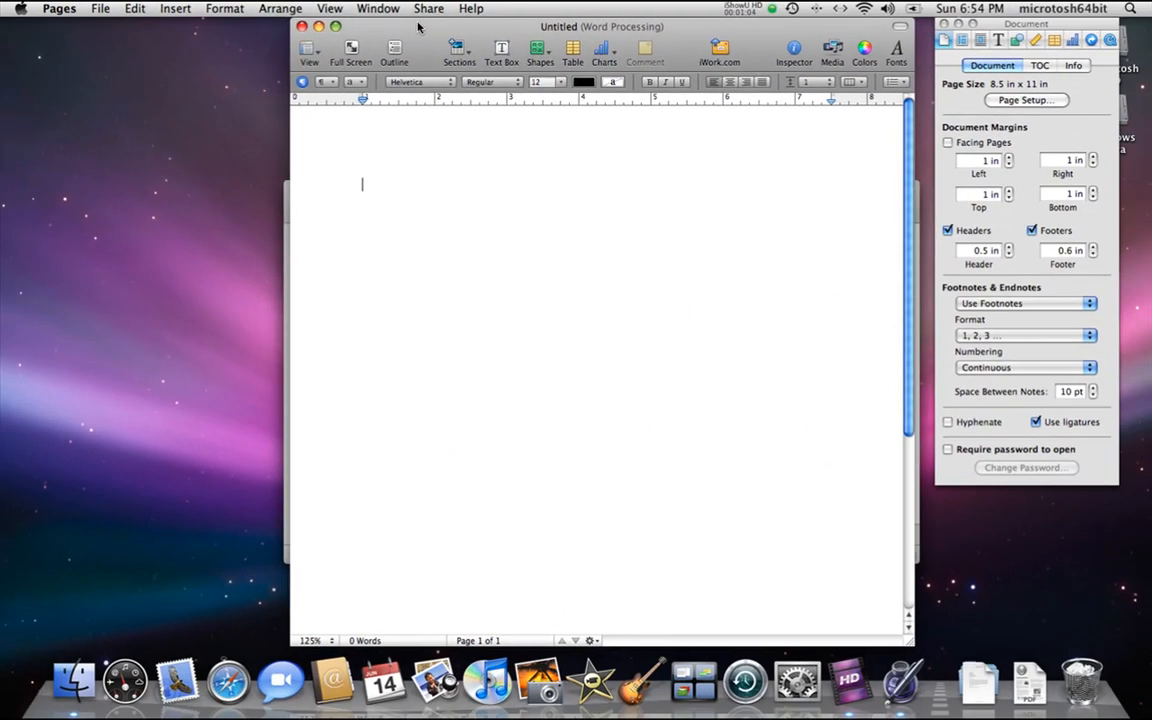
# - Reposition the Inspector beside the document, hide it and show it again
pyautogui.moveTo(1000, 24); pyautogui.dragTo(983, 26)
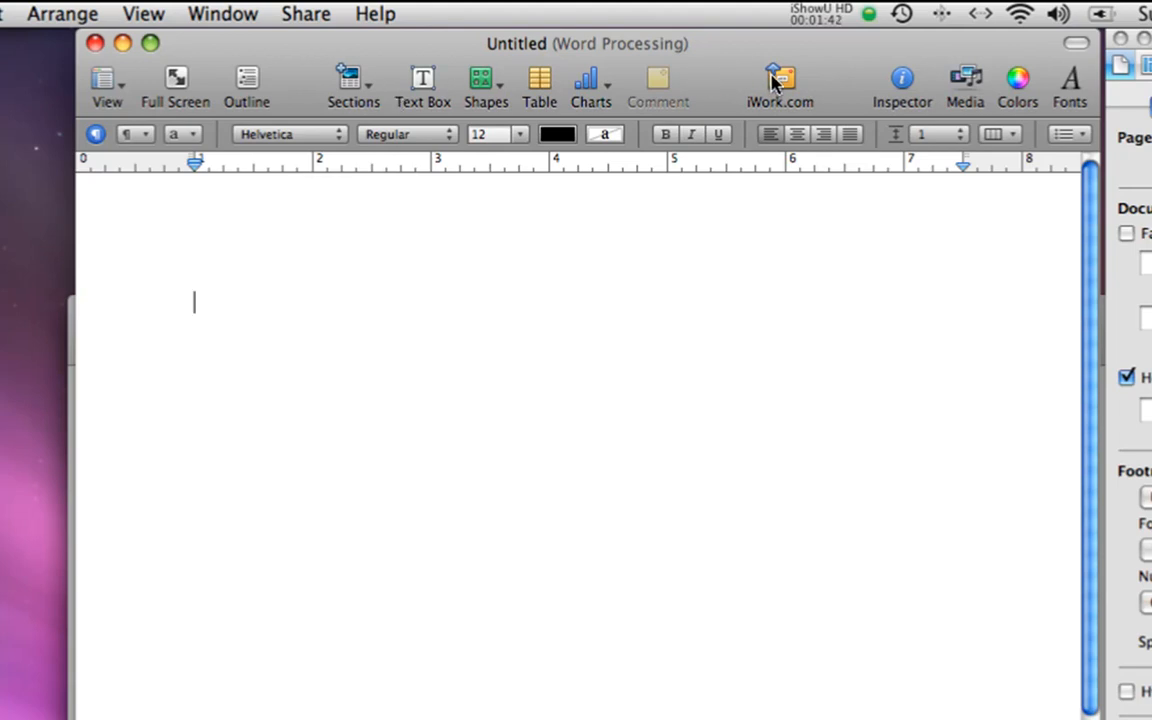
pyautogui.click(903, 80)
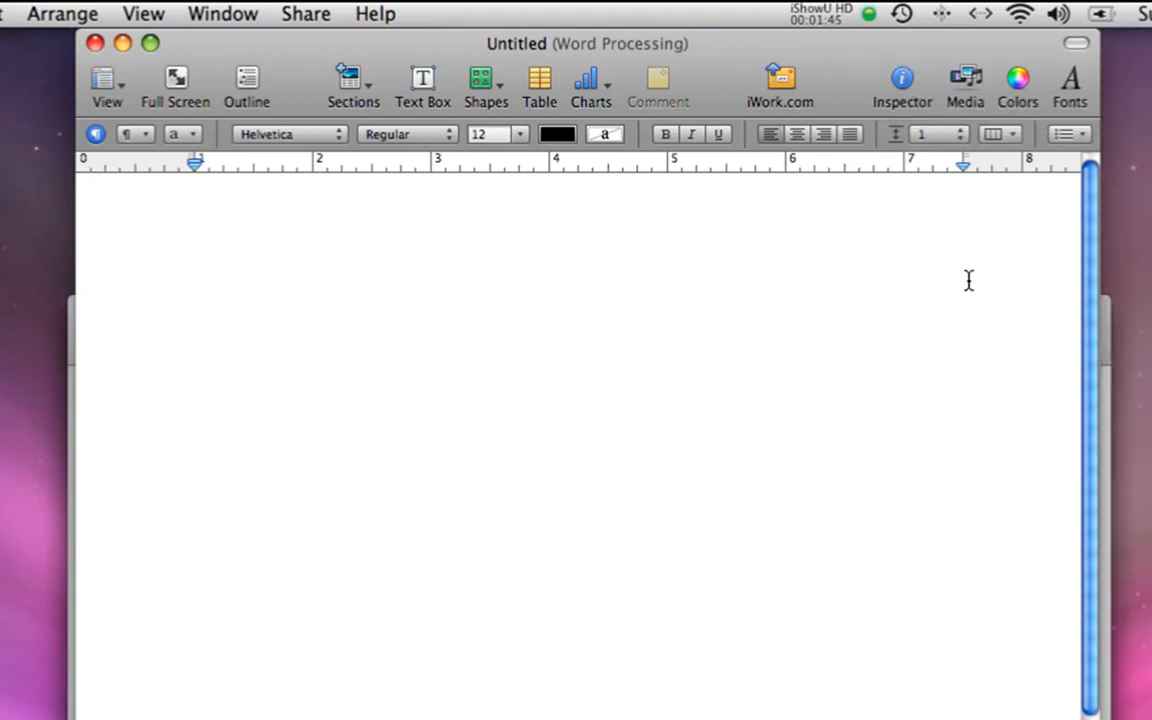
pyautogui.click(905, 90)
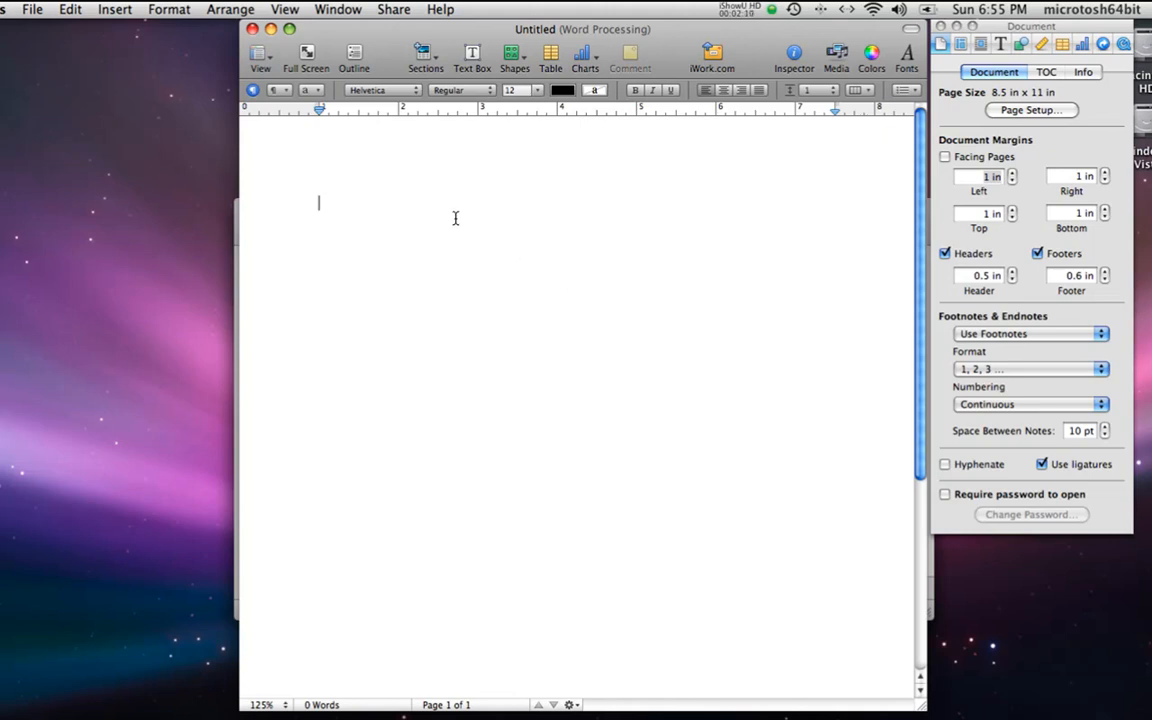
# - Switch the blank document to full-screen view and show the Inspector beside the page
pyautogui.click(306, 58)
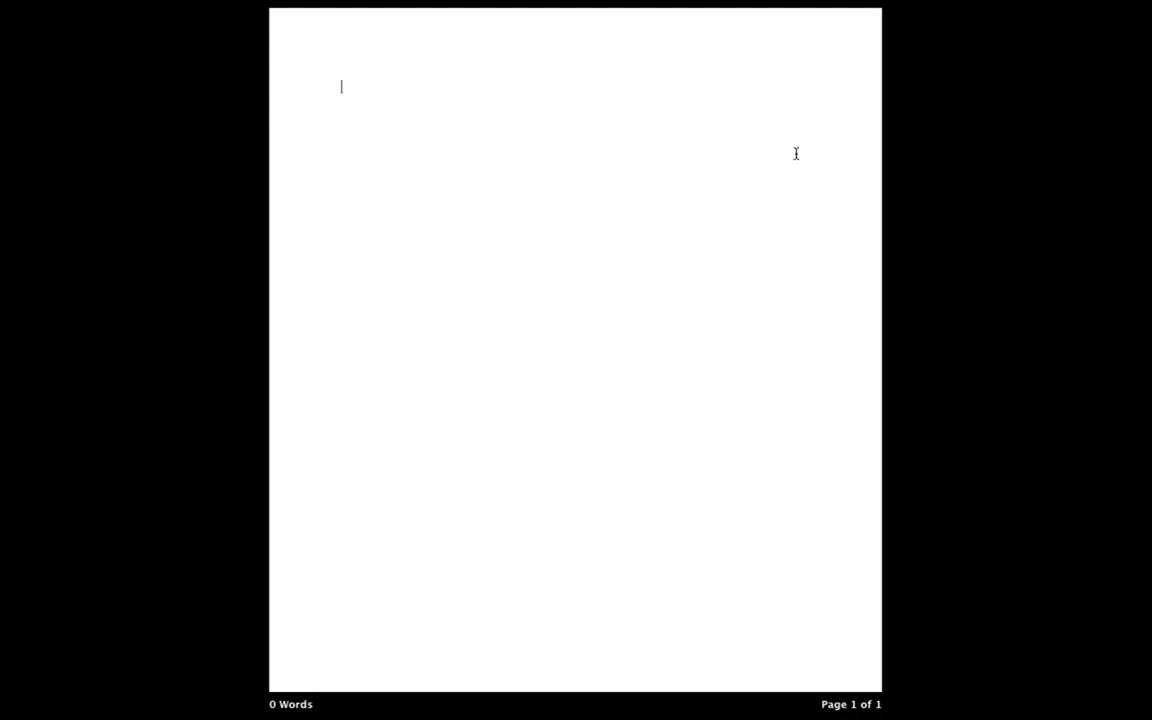
pyautogui.moveTo(895, 104)
pyautogui.mouseDown()
pyautogui.moveTo(892, 196)
pyautogui.moveTo(900, 91)
pyautogui.mouseUp()
pyautogui.moveTo(172, 6)
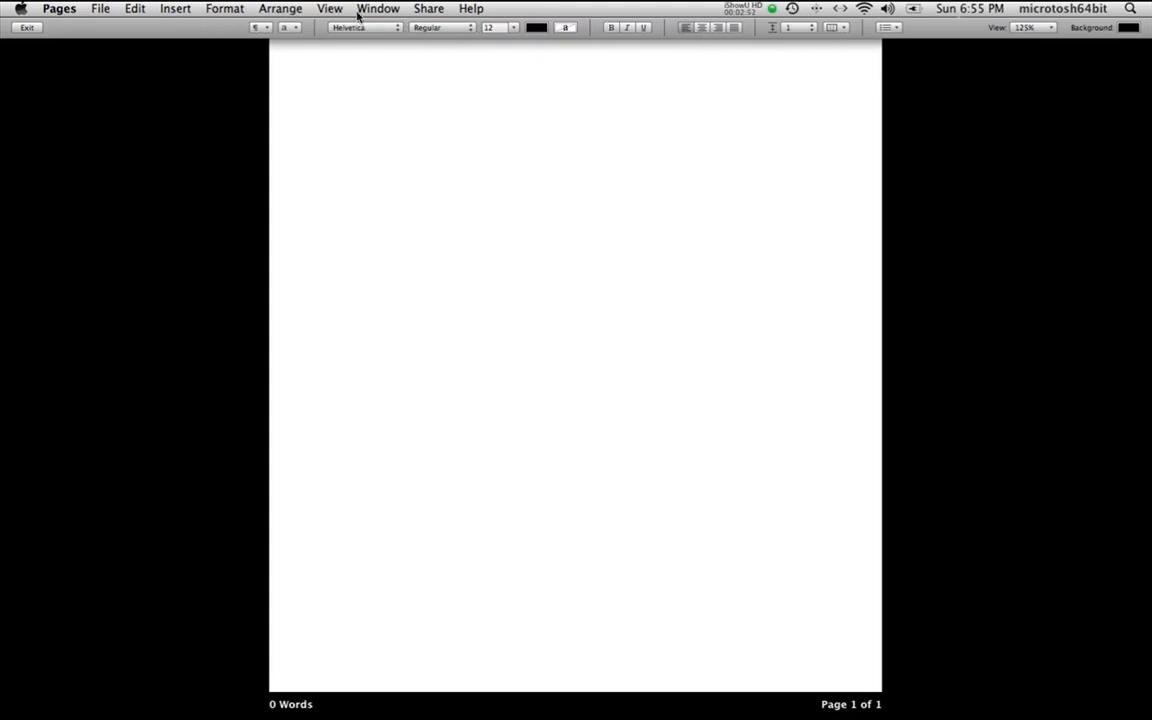
pyautogui.click(322, 9)
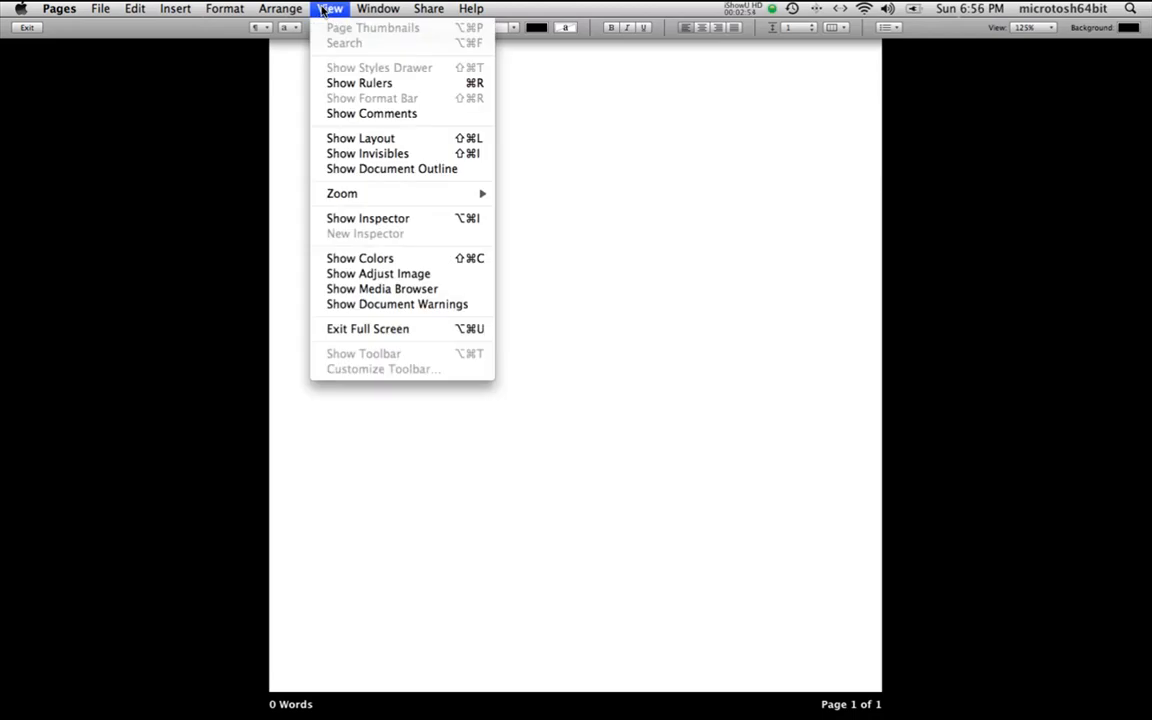
pyautogui.click(147, 109)
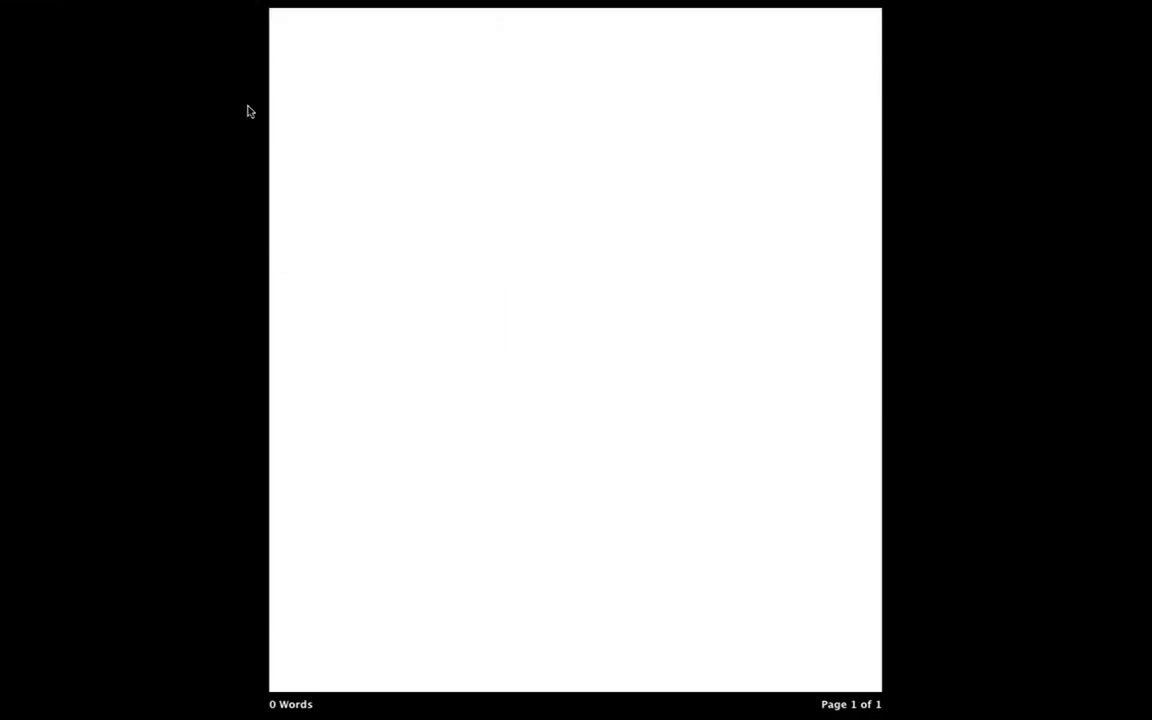
pyautogui.write('1π')
pyautogui.press('BackSpace')
pyautogui.press('super+alt+i')
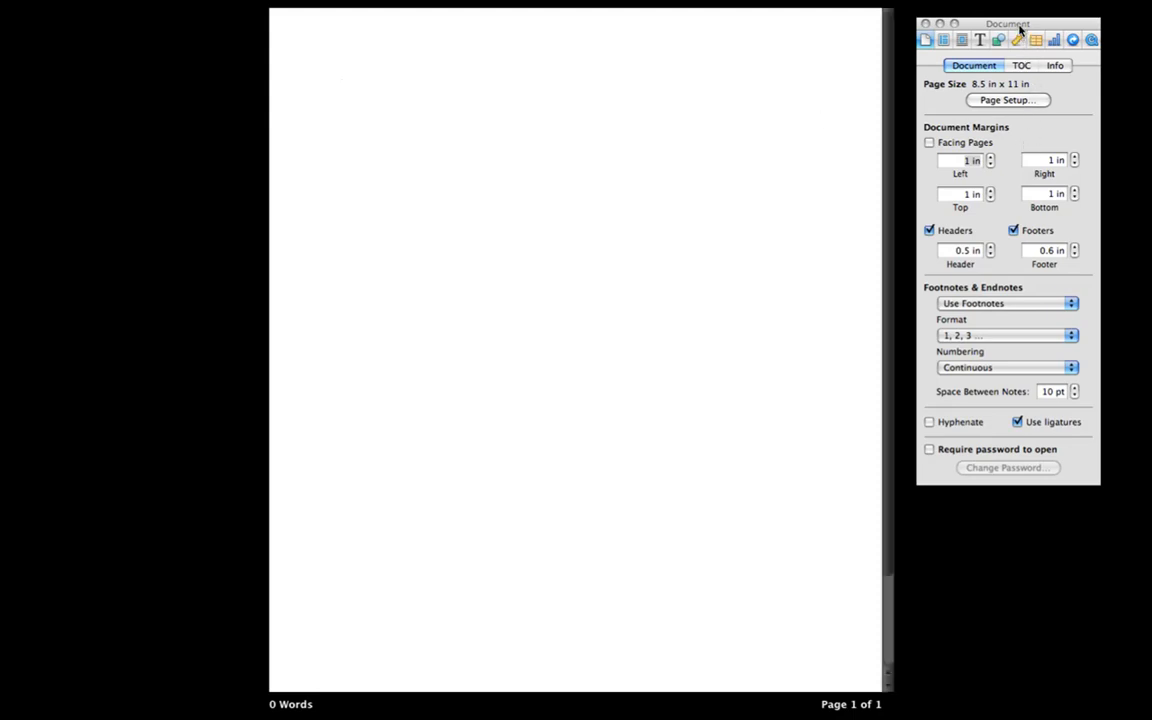
pyautogui.moveTo(1022, 27)
pyautogui.mouseDown()
pyautogui.moveTo(1005, 39)
pyautogui.moveTo(1008, 23)
pyautogui.mouseUp()
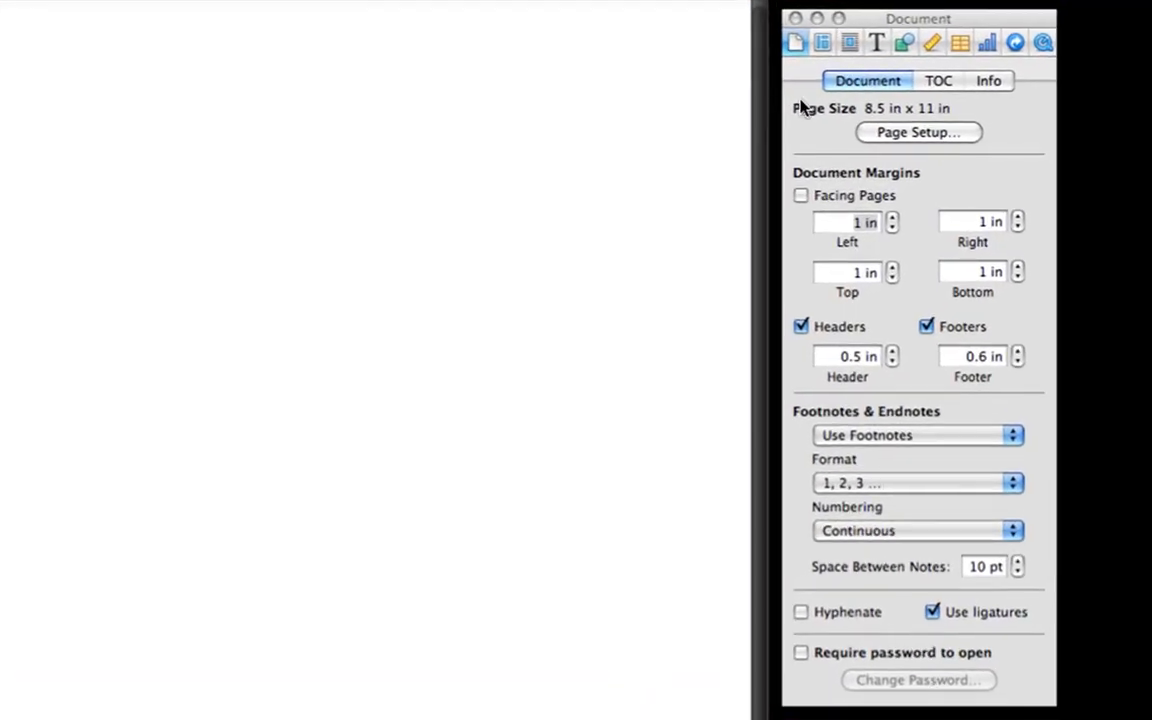
# - Look through the Document inspector's table of contents and info settings, including the Author, Title, Keyword and Comment fields
pyautogui.click(876, 44)
pyautogui.click(800, 45)
pyautogui.click(942, 82)
pyautogui.click(978, 82)
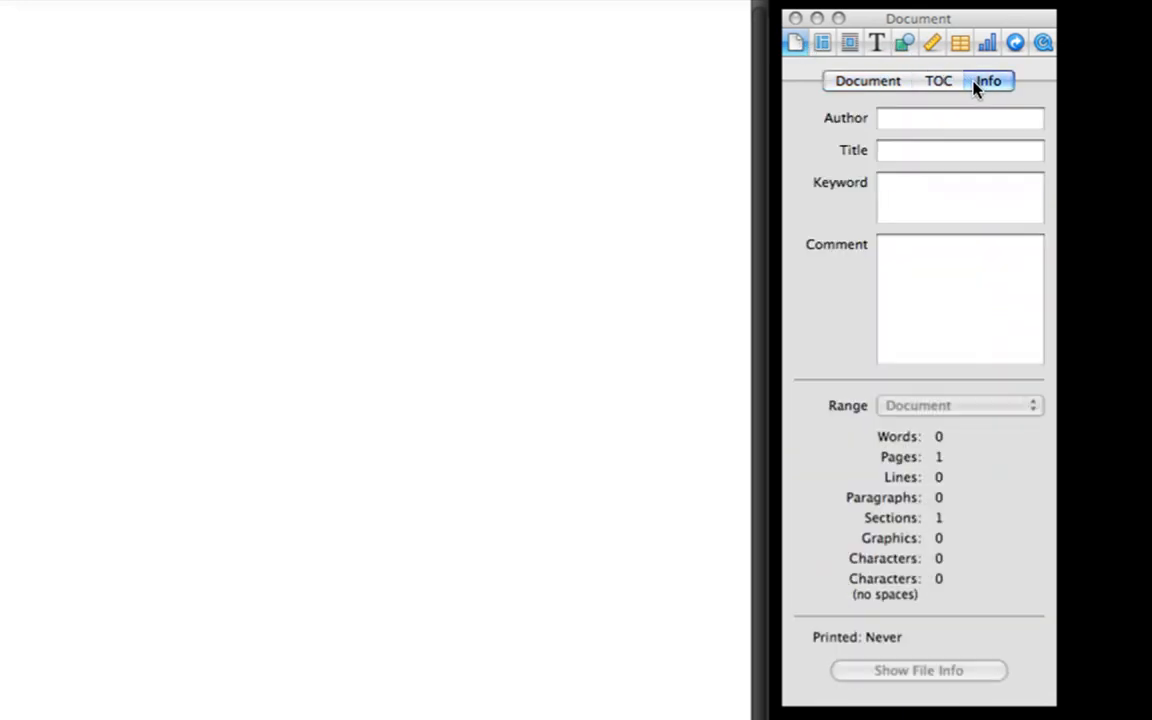
pyautogui.click(904, 117)
pyautogui.click(944, 280)
pyautogui.click(931, 180)
pyautogui.click(933, 150)
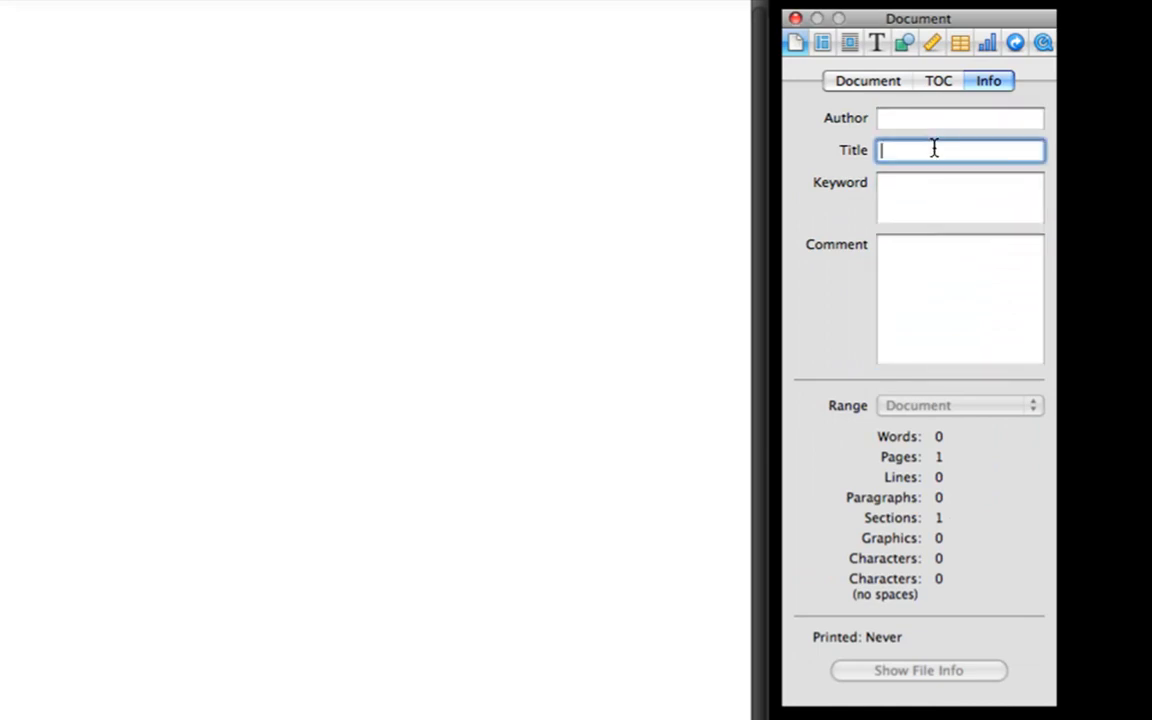
pyautogui.click(940, 119)
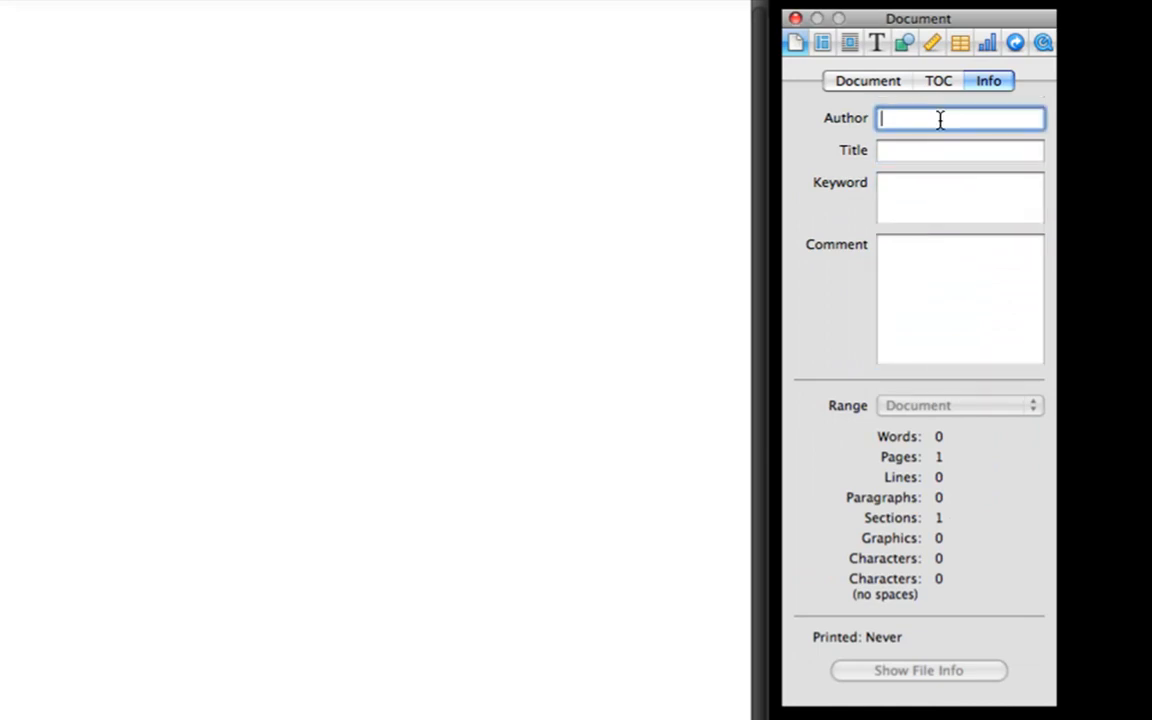
# - Review the document margin, header and footer settings and the available footnote and endnote types
pyautogui.click(866, 84)
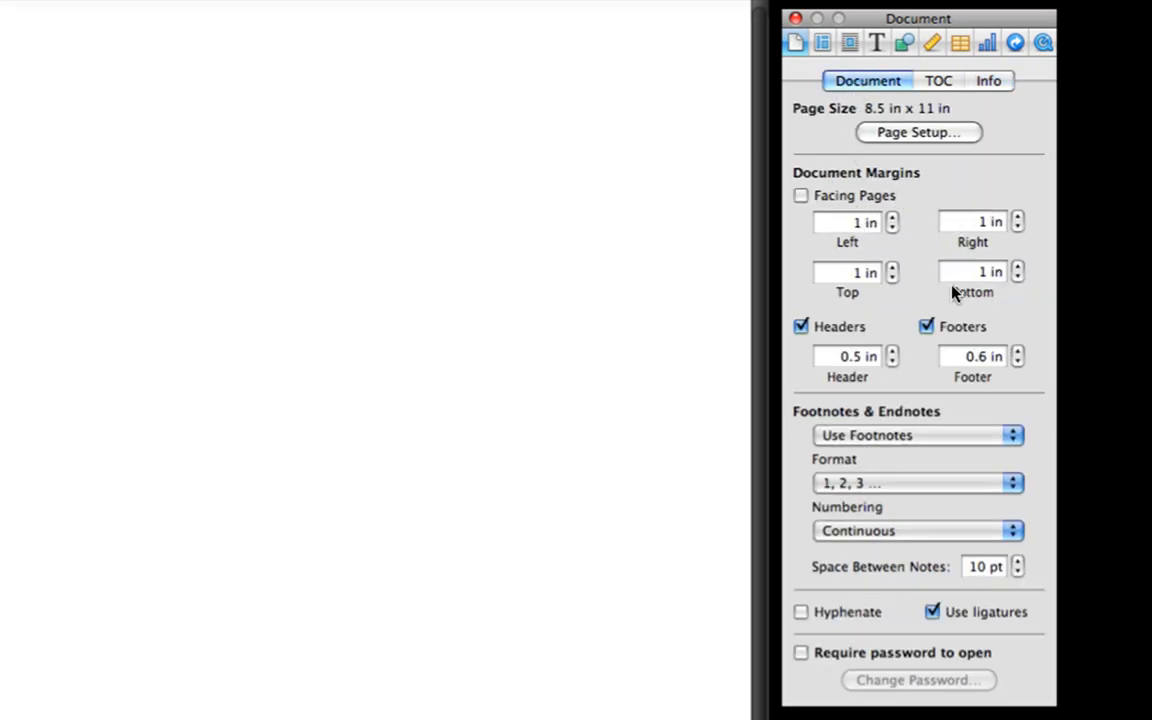
pyautogui.click(888, 437)
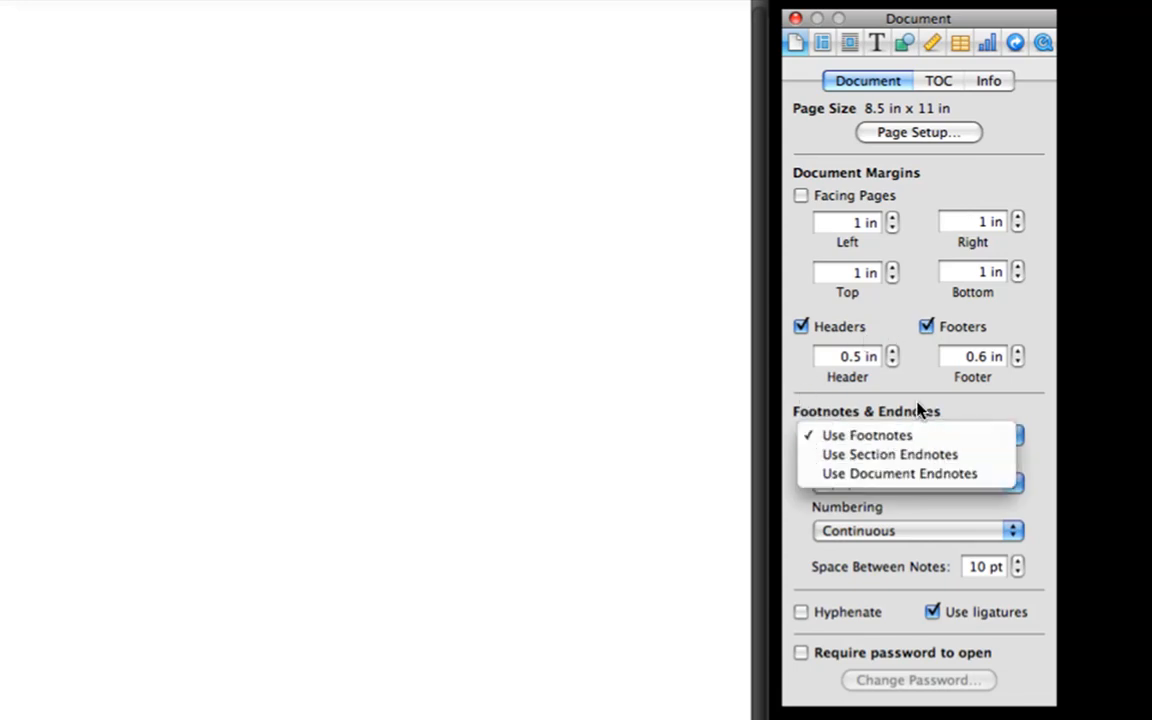
pyautogui.click(914, 412)
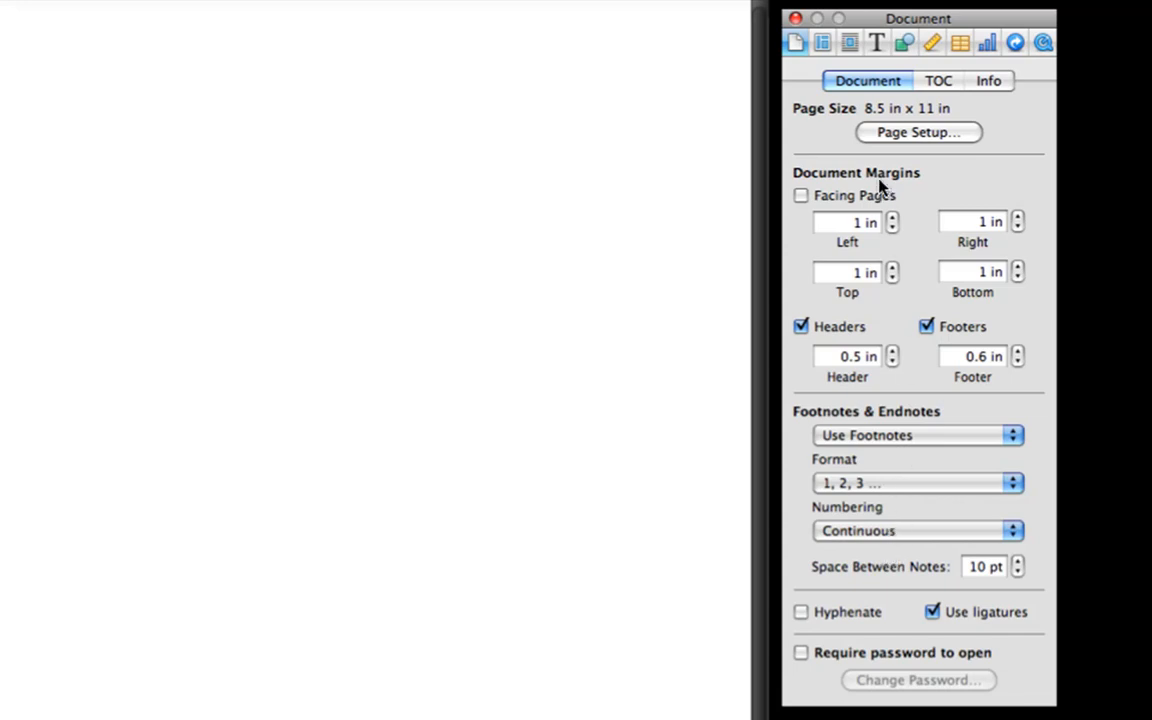
# - Examine the Layout inspector's column and section settings and the Wrap inspector's object placement options
pyautogui.click(824, 43)
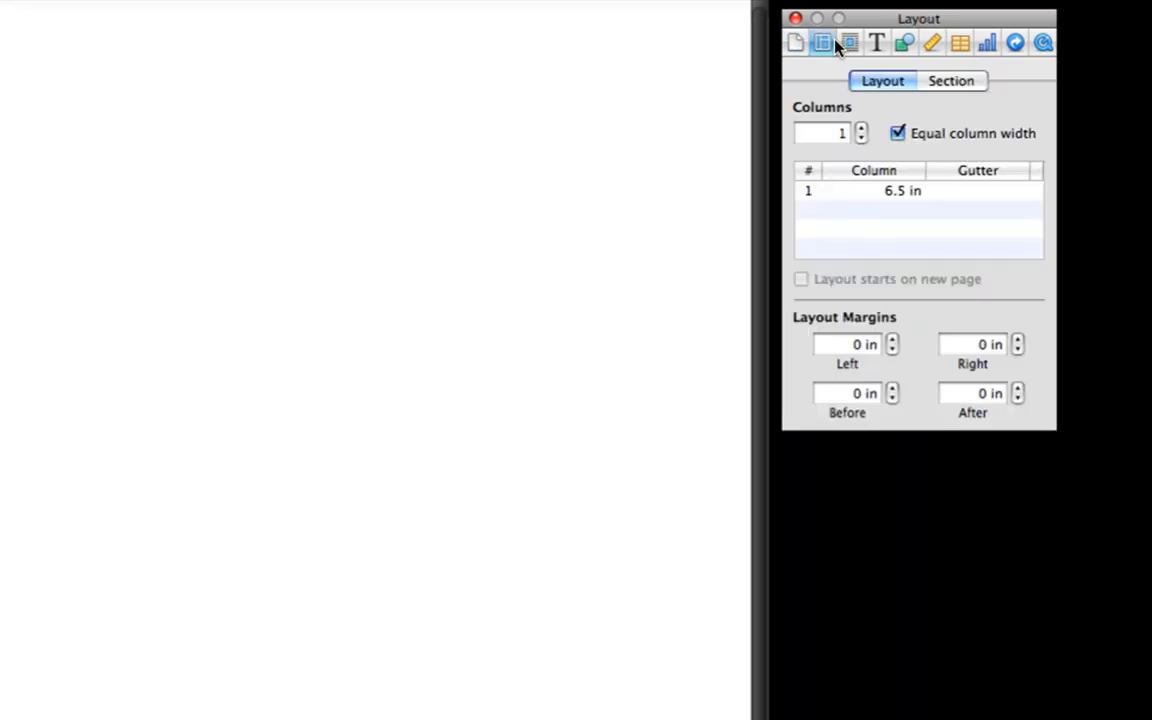
pyautogui.click(948, 90)
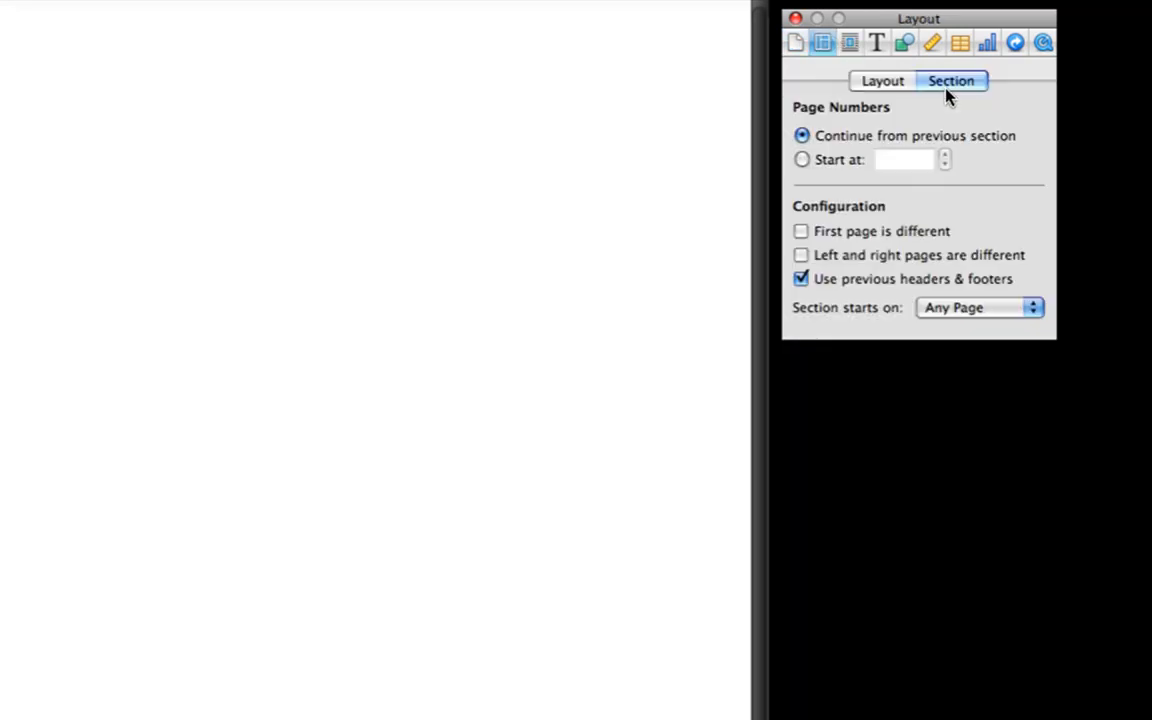
pyautogui.click(883, 82)
pyautogui.click(853, 45)
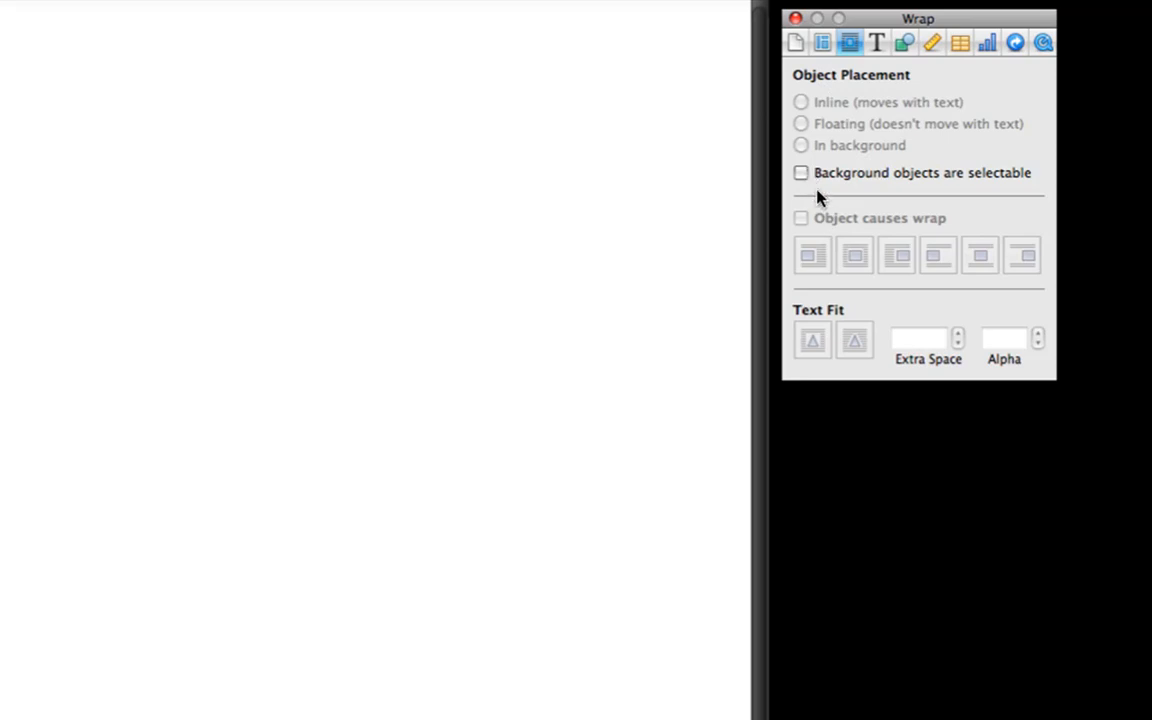
# - Examine the Text inspector's color, alignment and spacing settings, its bullet and numbering choices, its tab settings and its additional paragraph options
pyautogui.click(878, 52)
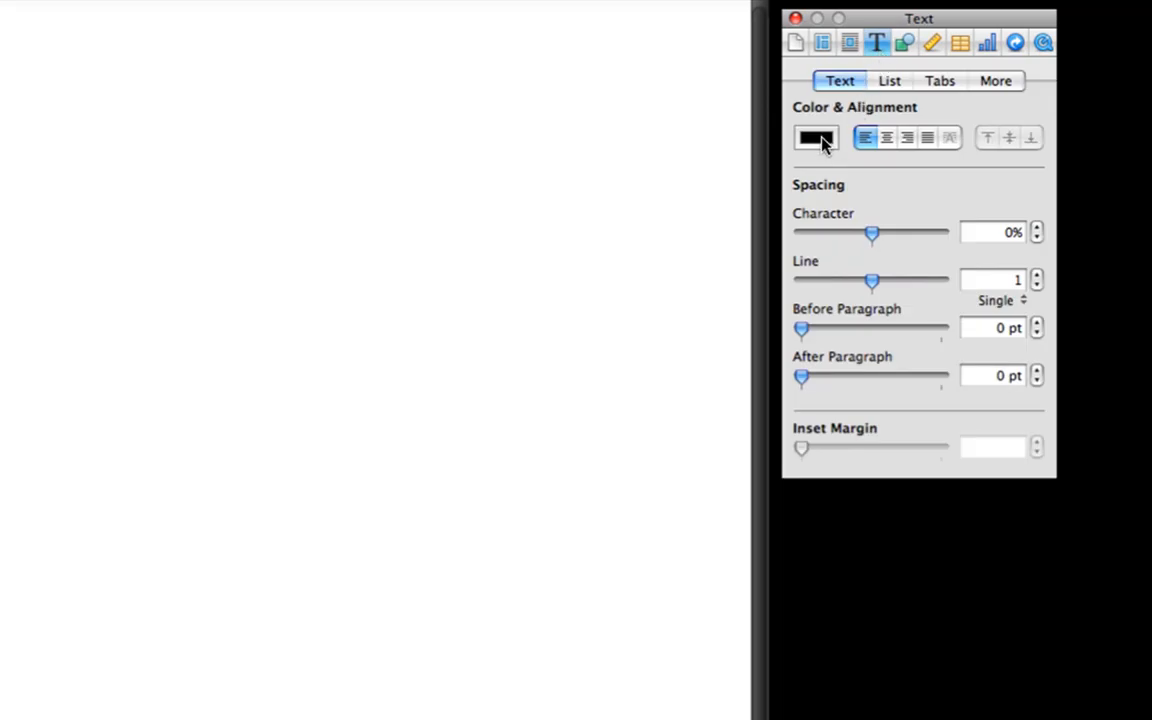
pyautogui.click(884, 85)
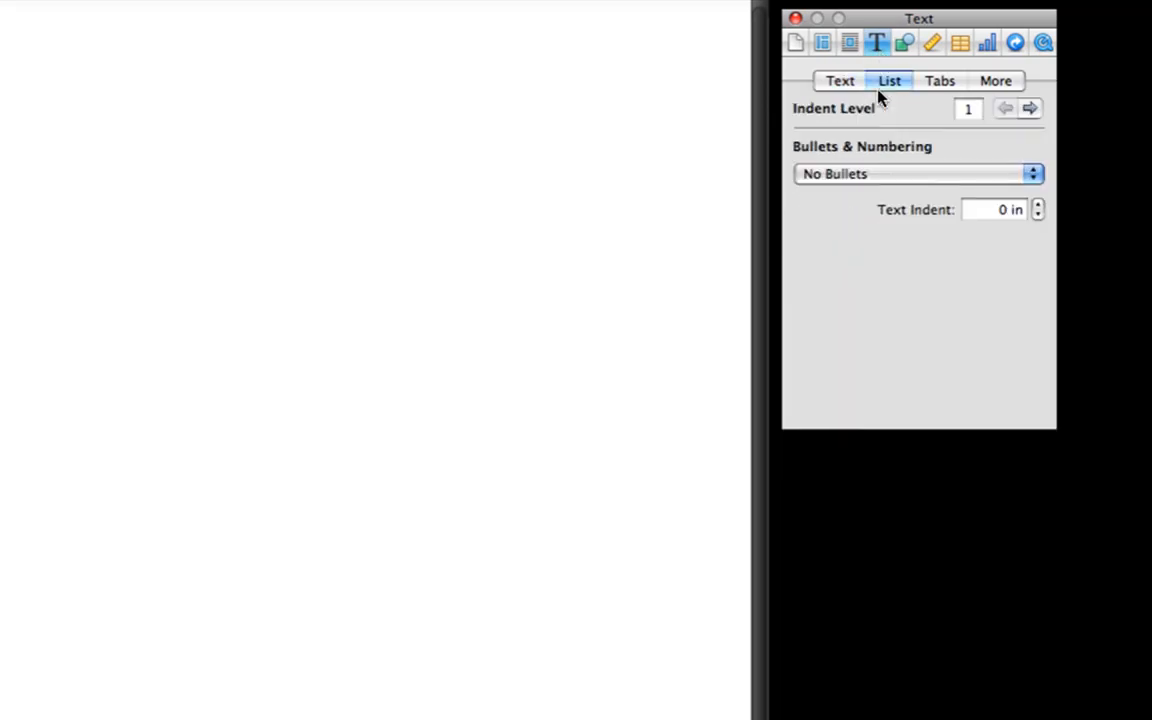
pyautogui.click(854, 86)
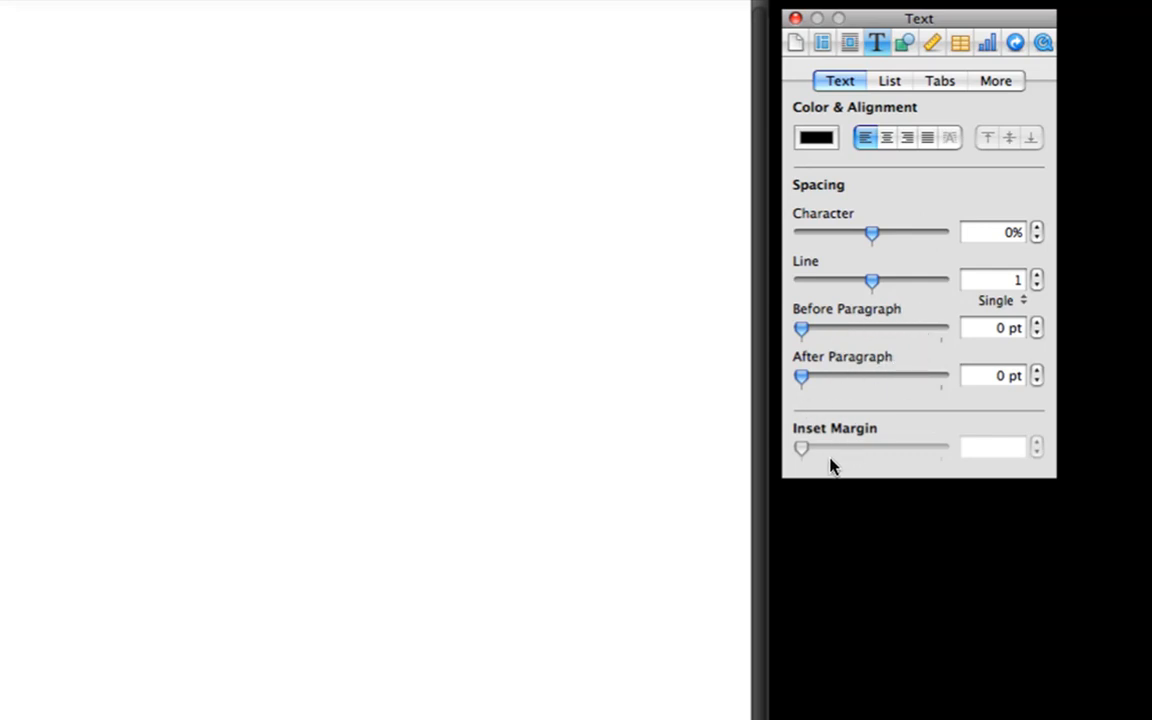
pyautogui.click(891, 86)
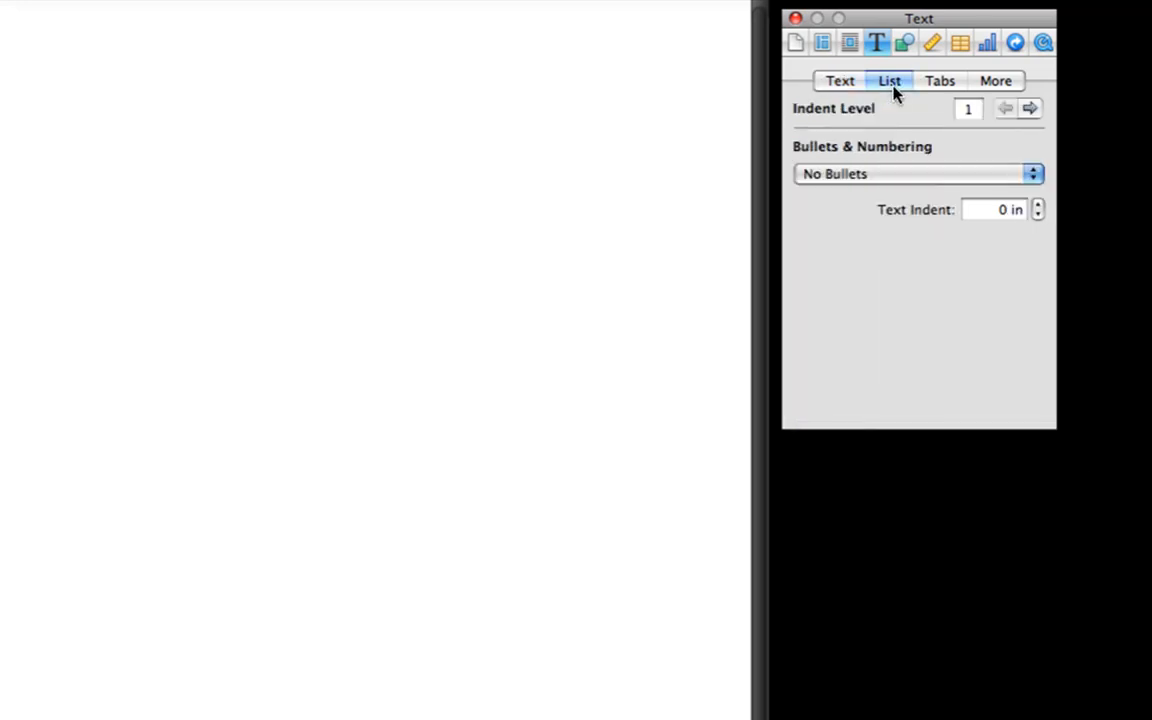
pyautogui.click(880, 176)
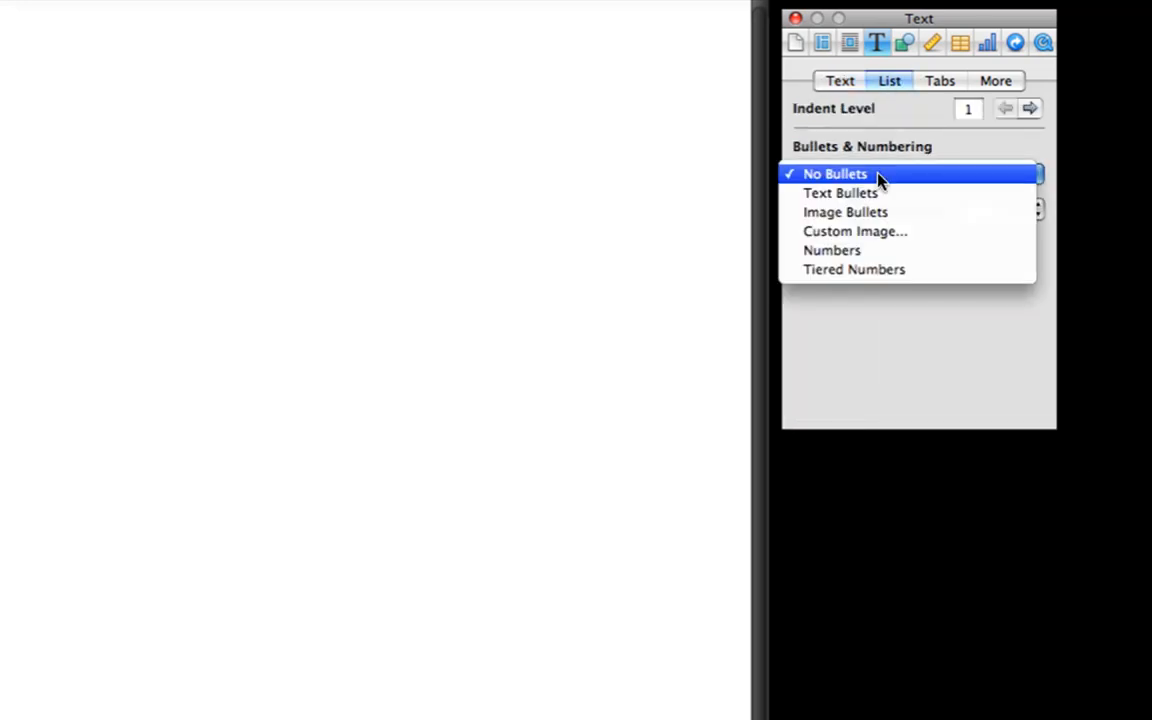
pyautogui.click(905, 142)
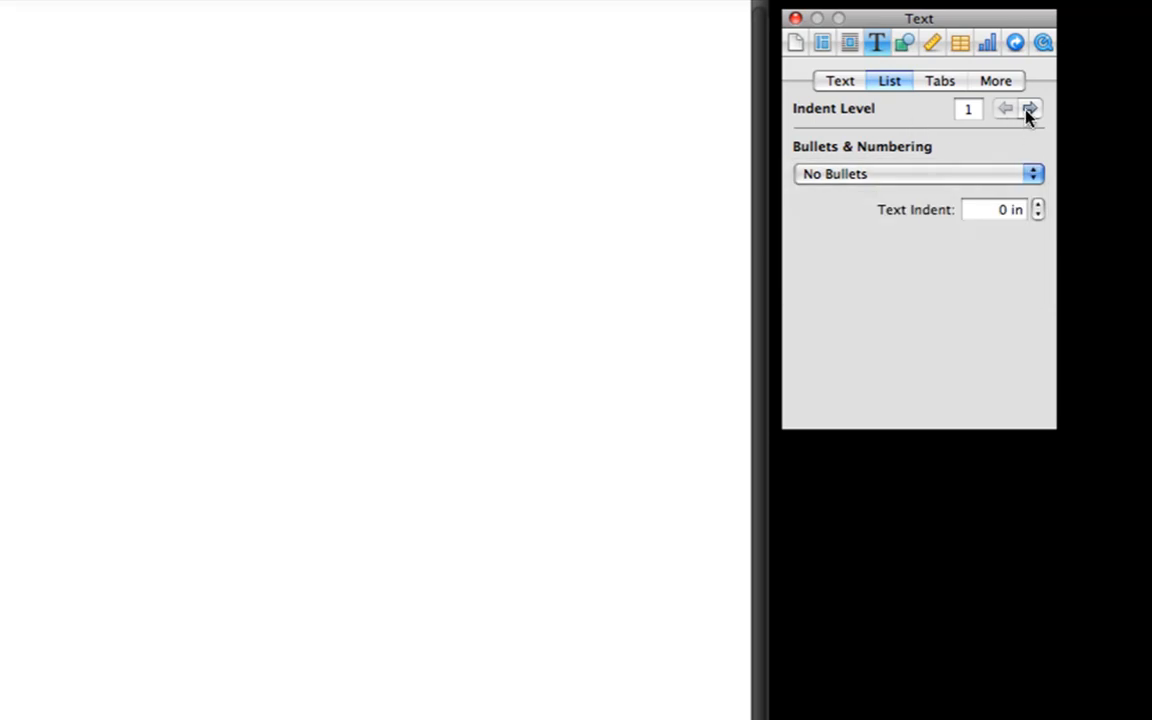
pyautogui.click(937, 85)
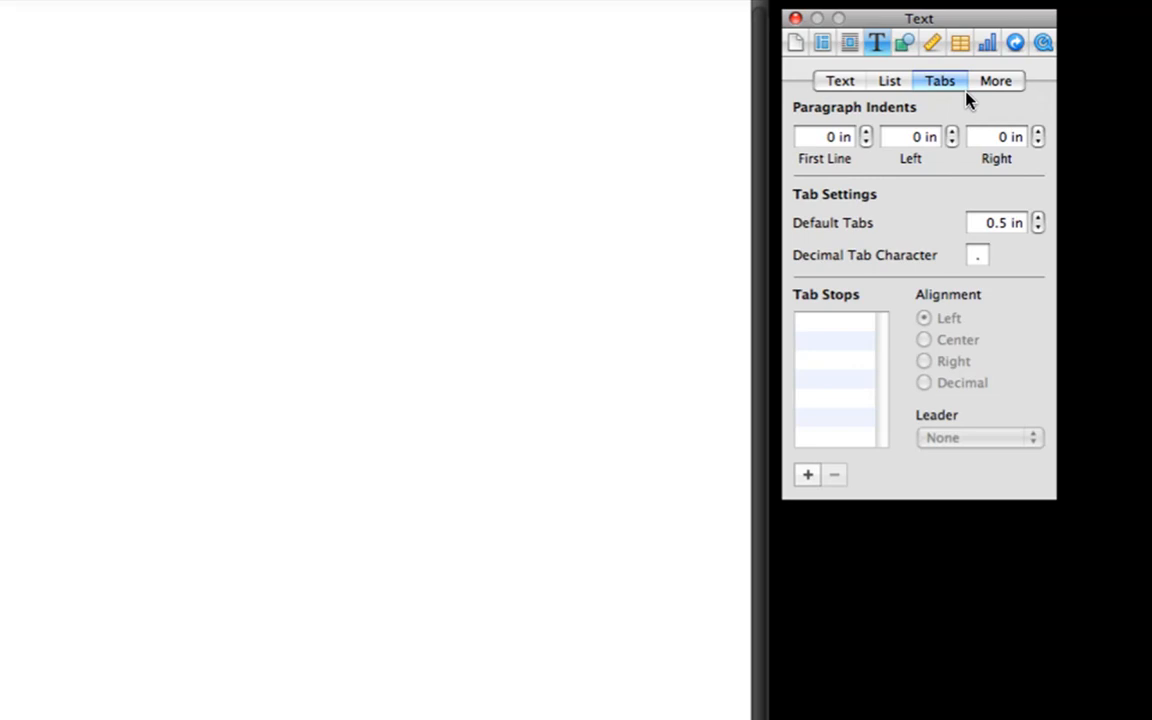
pyautogui.click(993, 82)
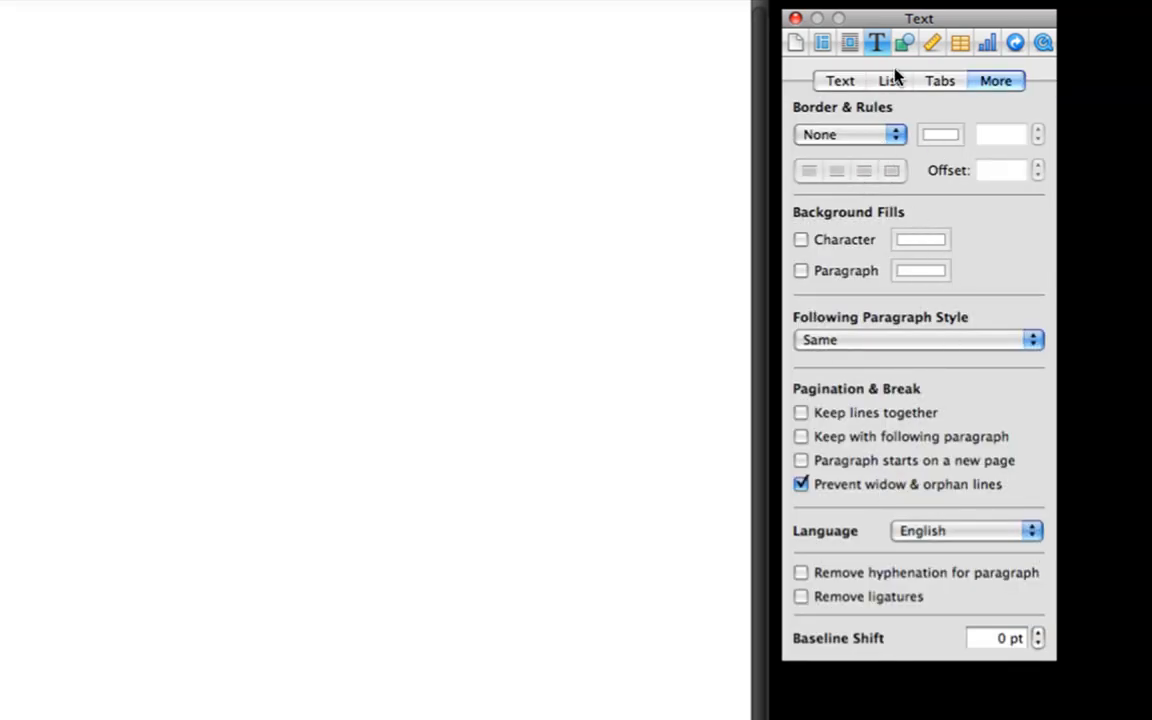
# - Look through the Graphic, Metrics and Table inspectors, including the table format settings
pyautogui.click(914, 44)
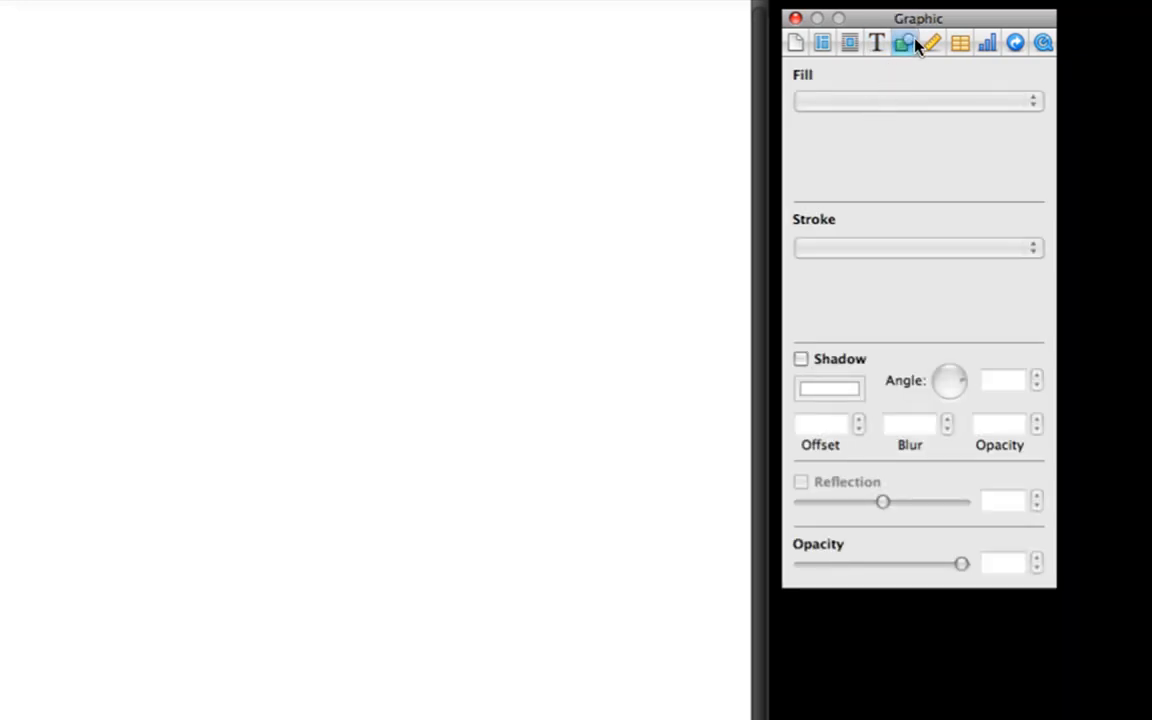
pyautogui.click(932, 46)
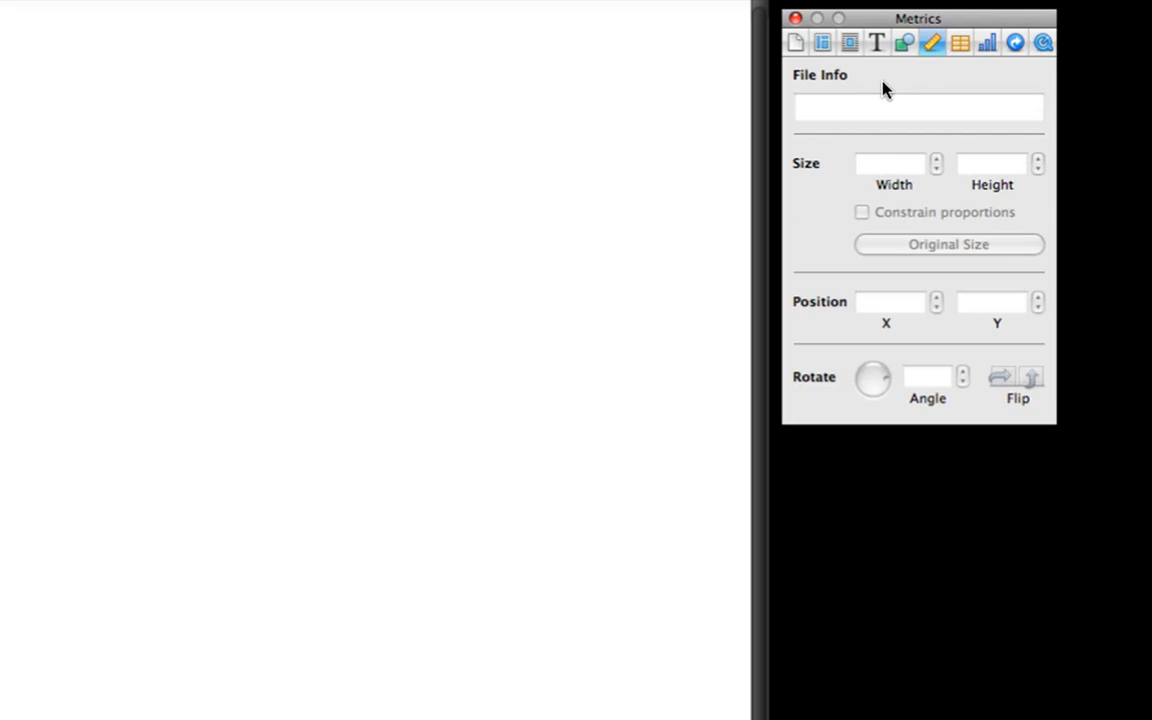
pyautogui.click(964, 48)
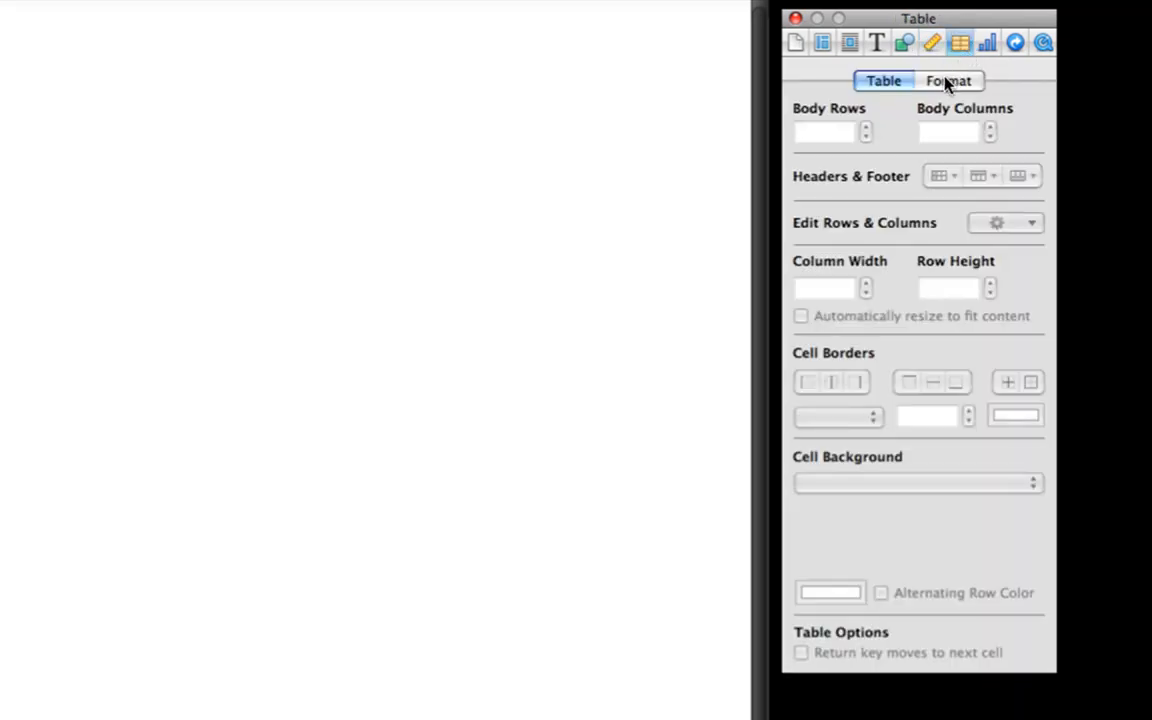
pyautogui.click(944, 82)
pyautogui.click(906, 85)
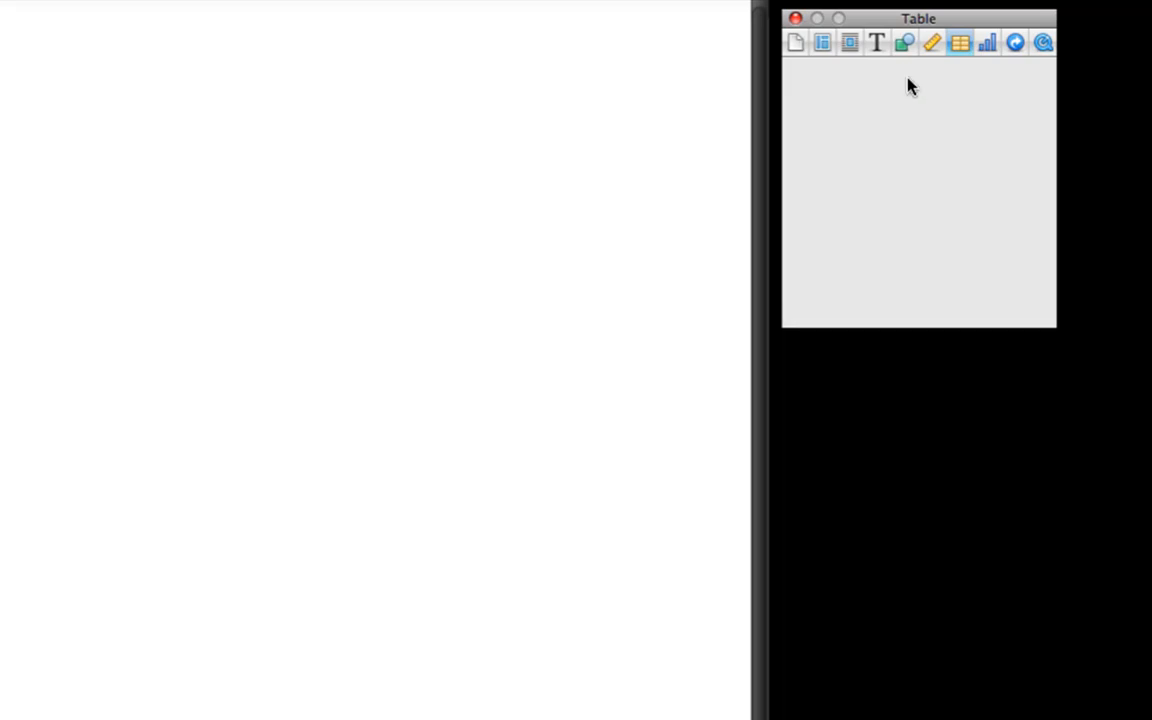
# - Review the Chart inspector, the Link inspector's hyperlink, bookmark and merge settings, and the QuickTime inspector
pyautogui.click(991, 43)
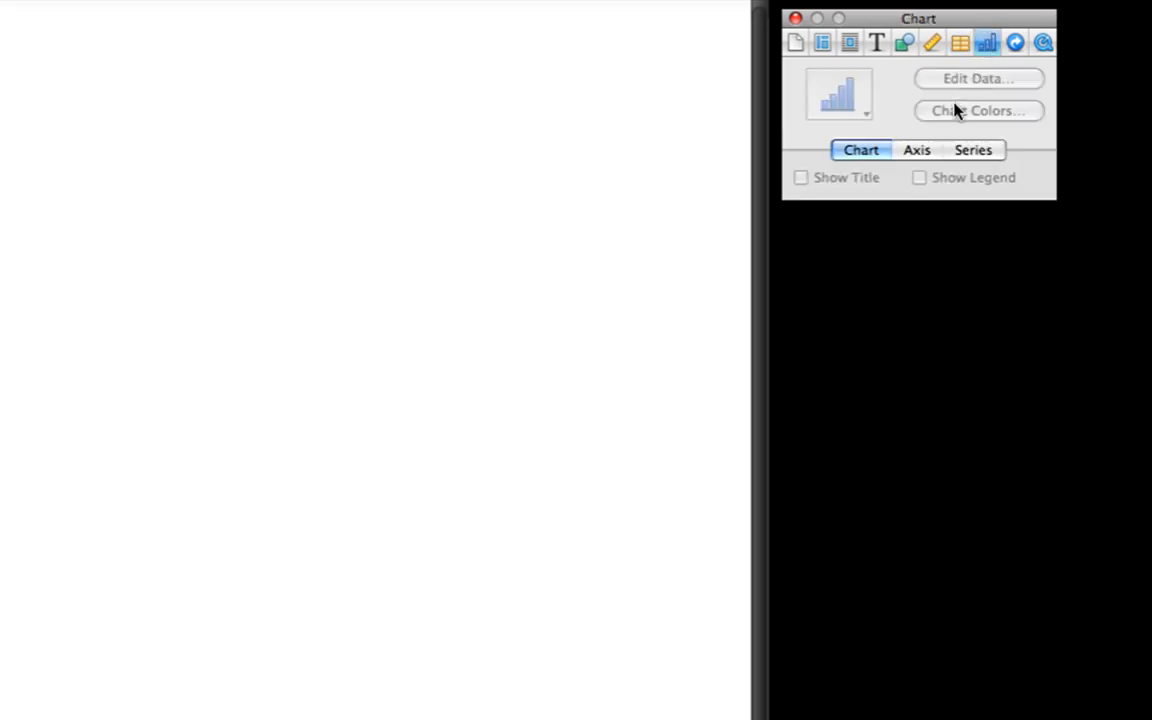
pyautogui.click(1015, 43)
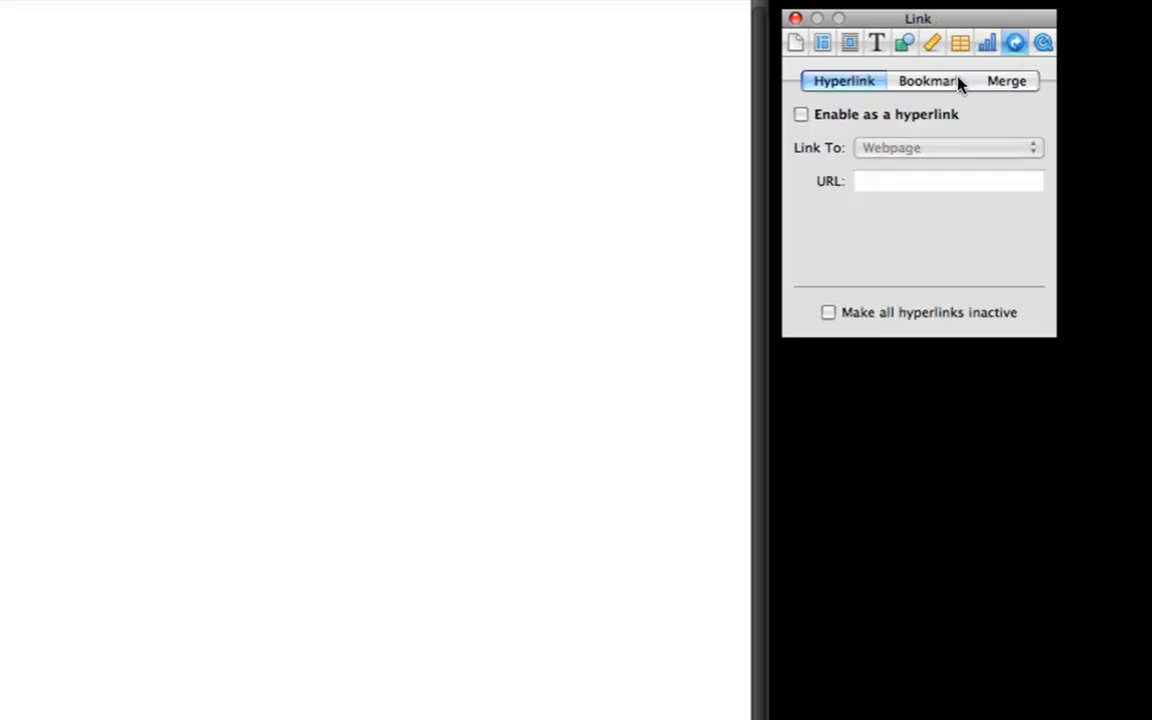
pyautogui.click(928, 81)
pyautogui.click(1001, 82)
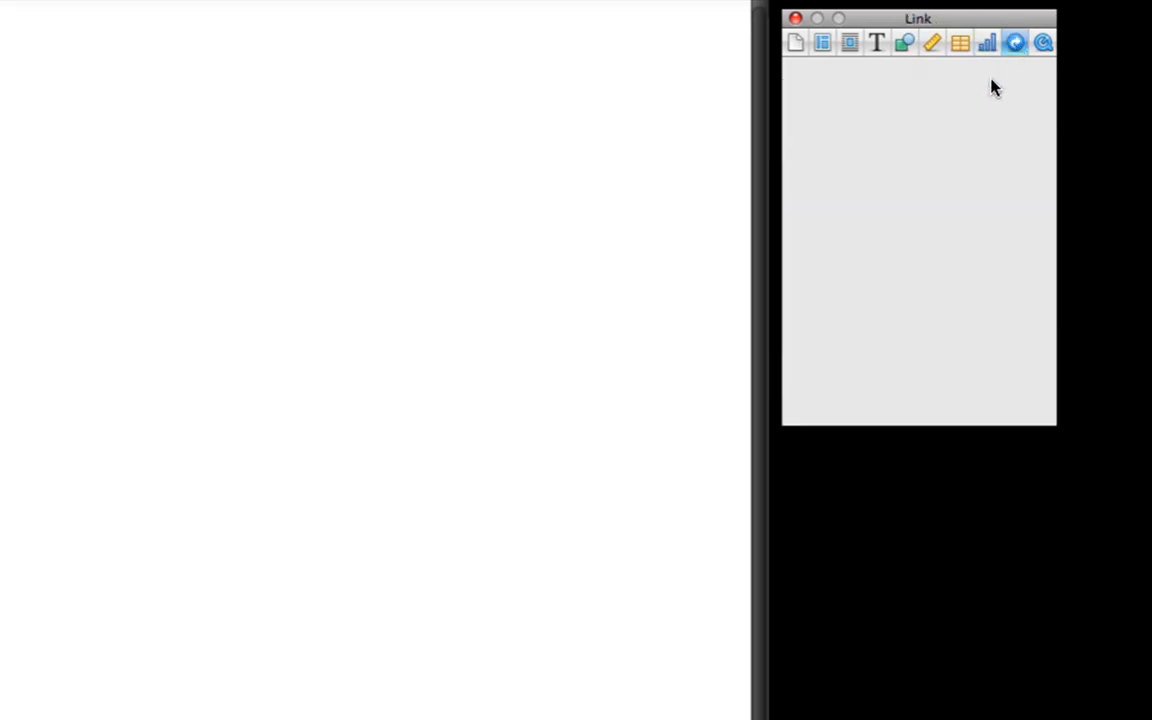
pyautogui.click(810, 82)
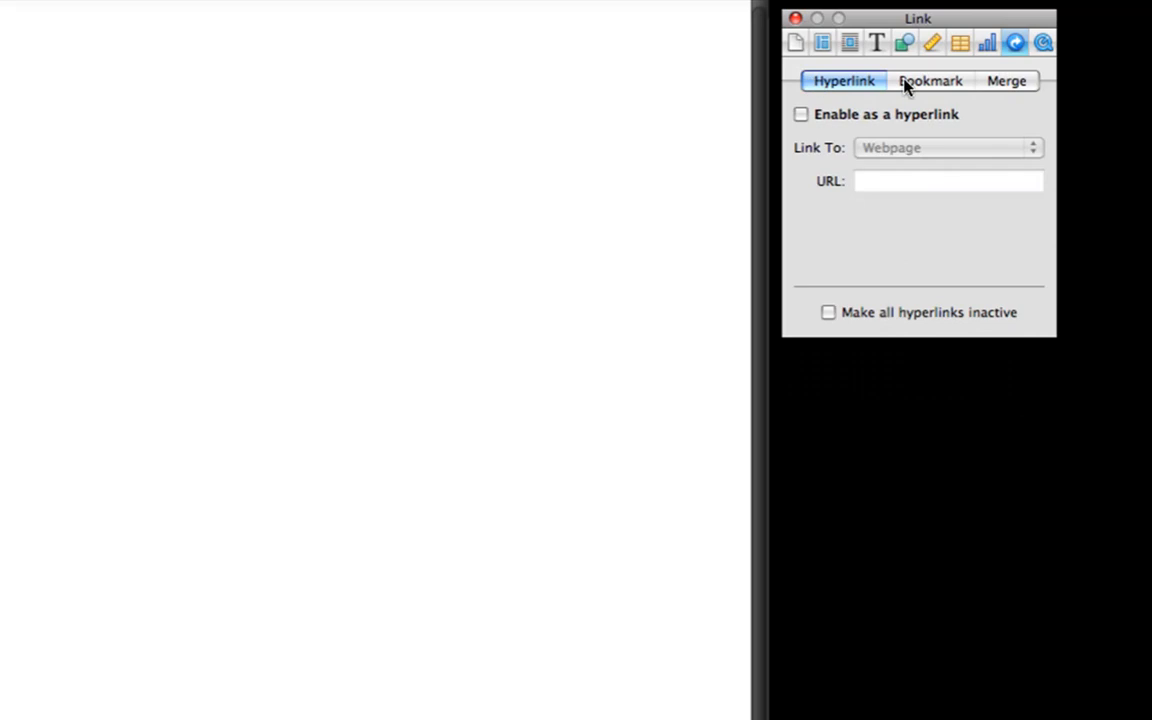
pyautogui.click(1043, 45)
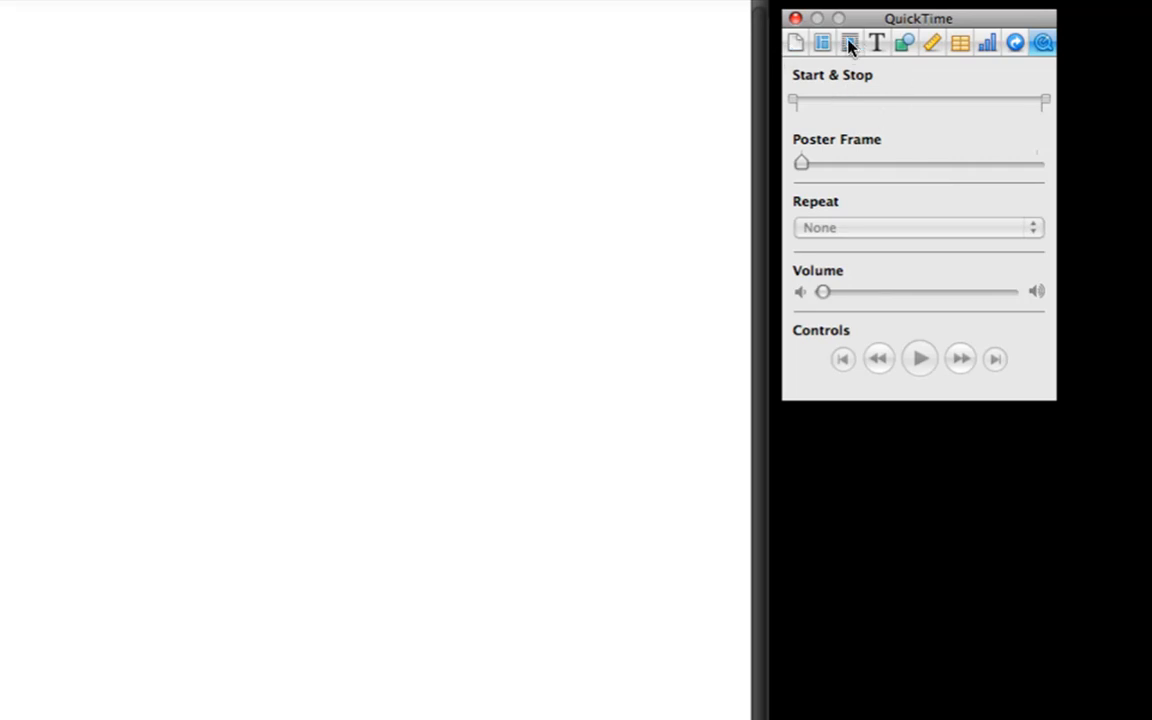
# - Return the Inspector to its text settings, and hide and redisplay it over the full-screen page
pyautogui.click(875, 43)
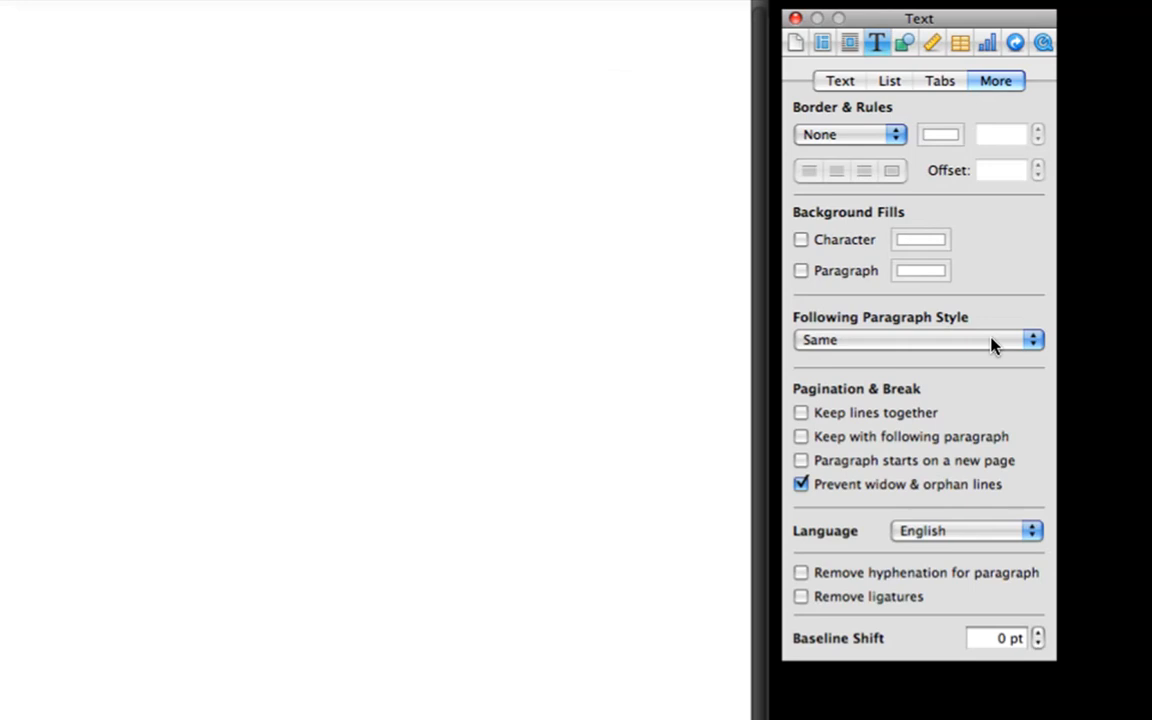
pyautogui.press('alt+super+i')
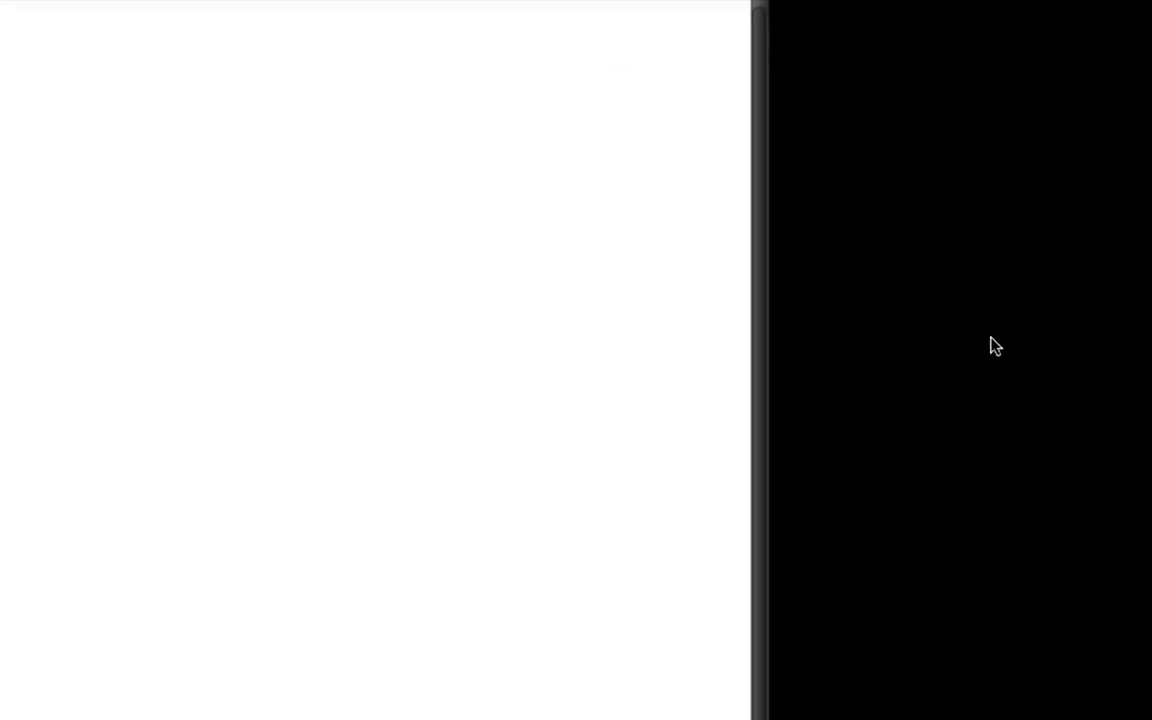
pyautogui.press('alt+super+i')
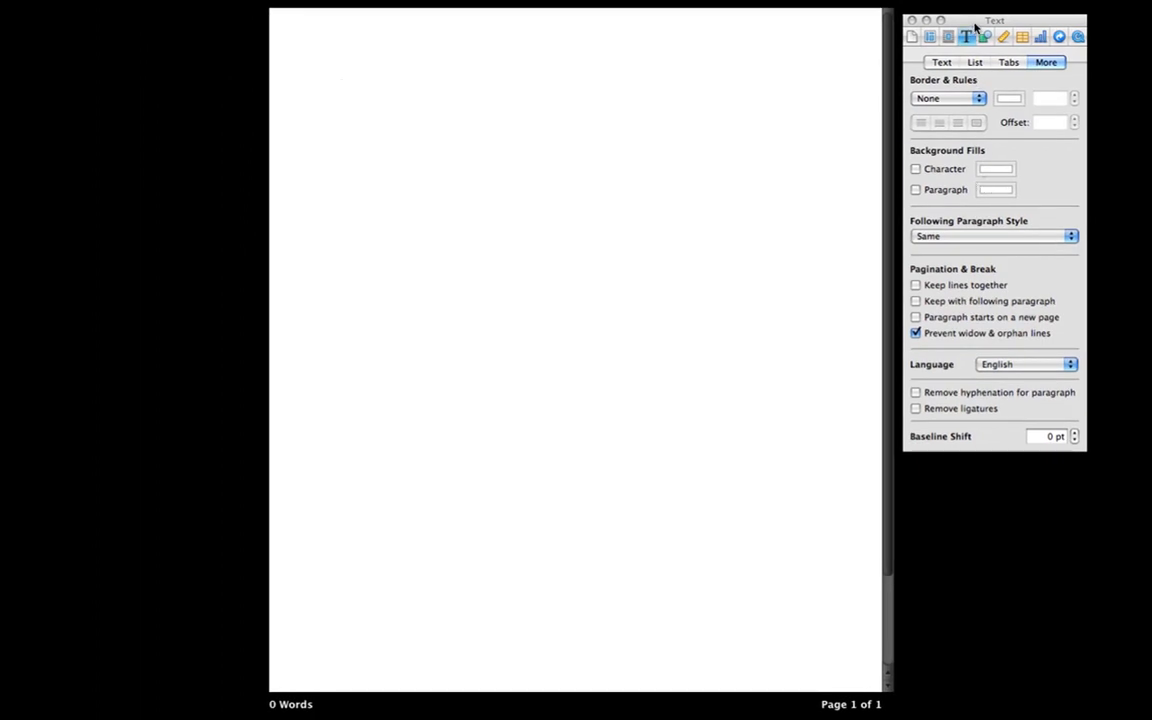
# - Exit full-screen view and position the Inspector alongside the document window, just below the menu bar
pyautogui.moveTo(974, 26); pyautogui.dragTo(988, 60)
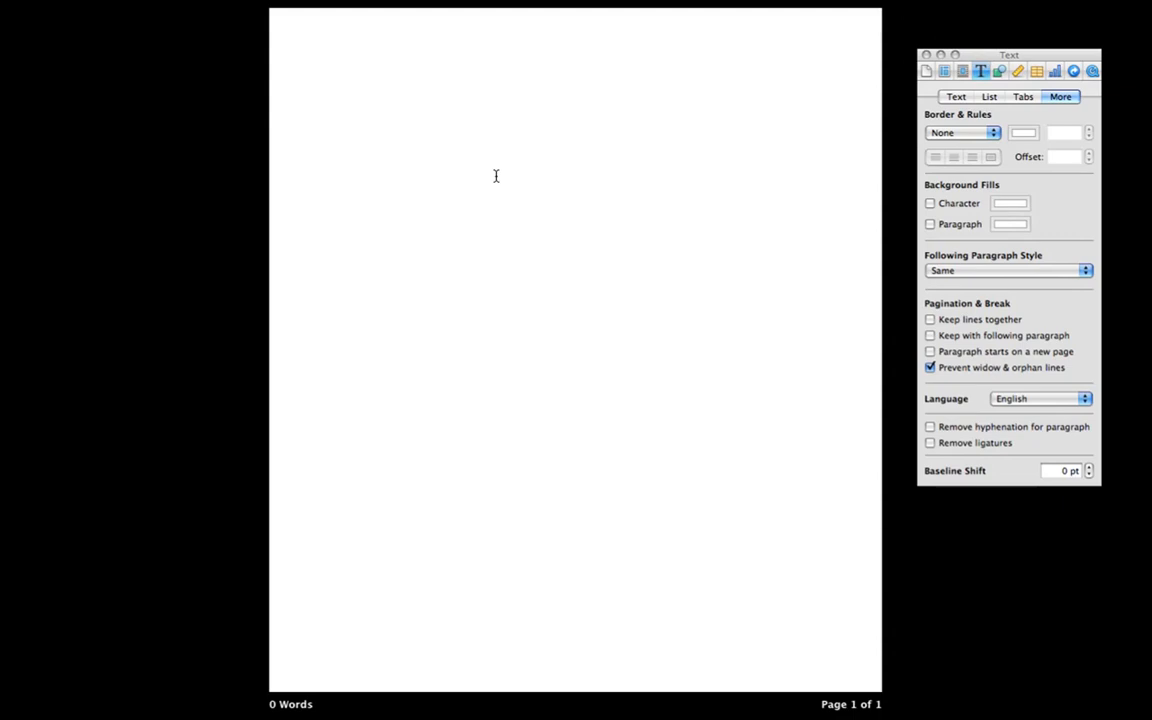
pyautogui.press('Escape')
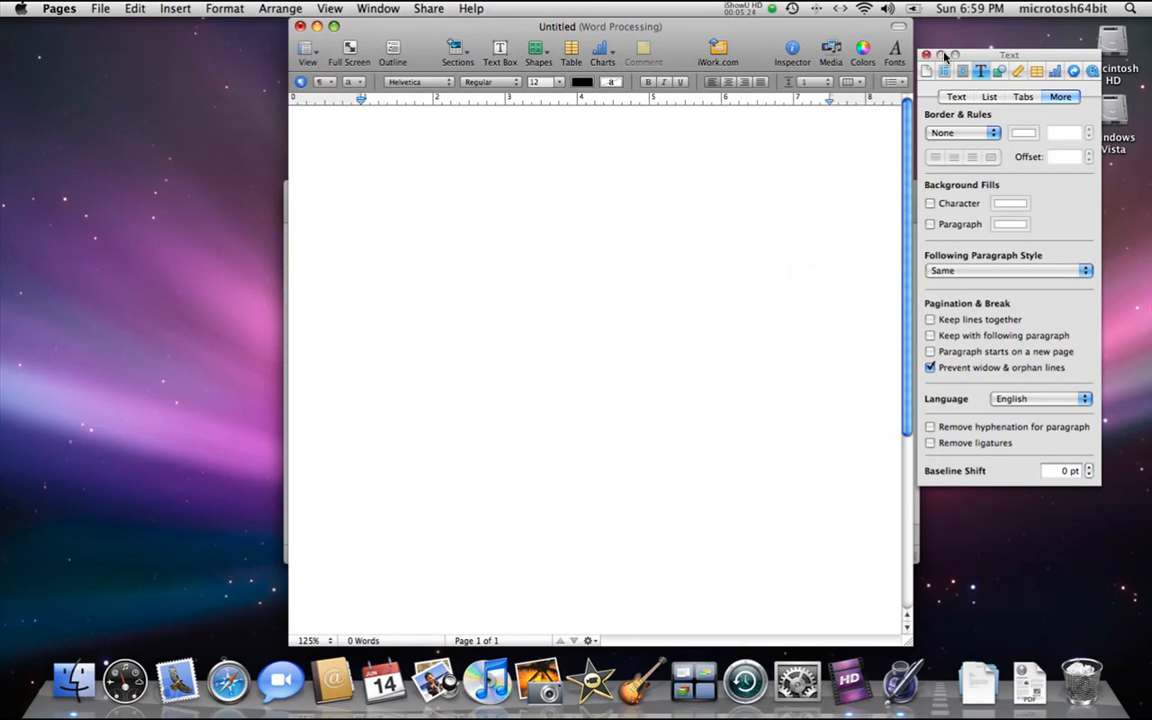
pyautogui.moveTo(981, 57); pyautogui.dragTo(985, 26)
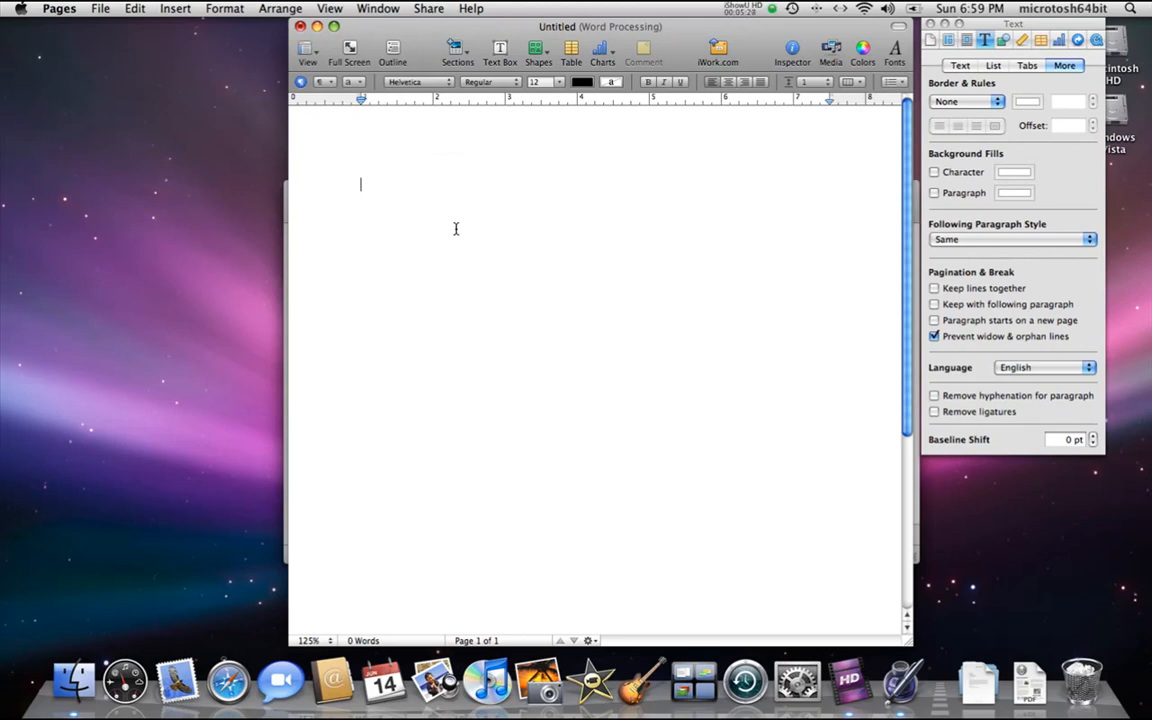
# - Review the General and Auto-Correction preferences of Pages and close the preferences window
pyautogui.click(67, 8)
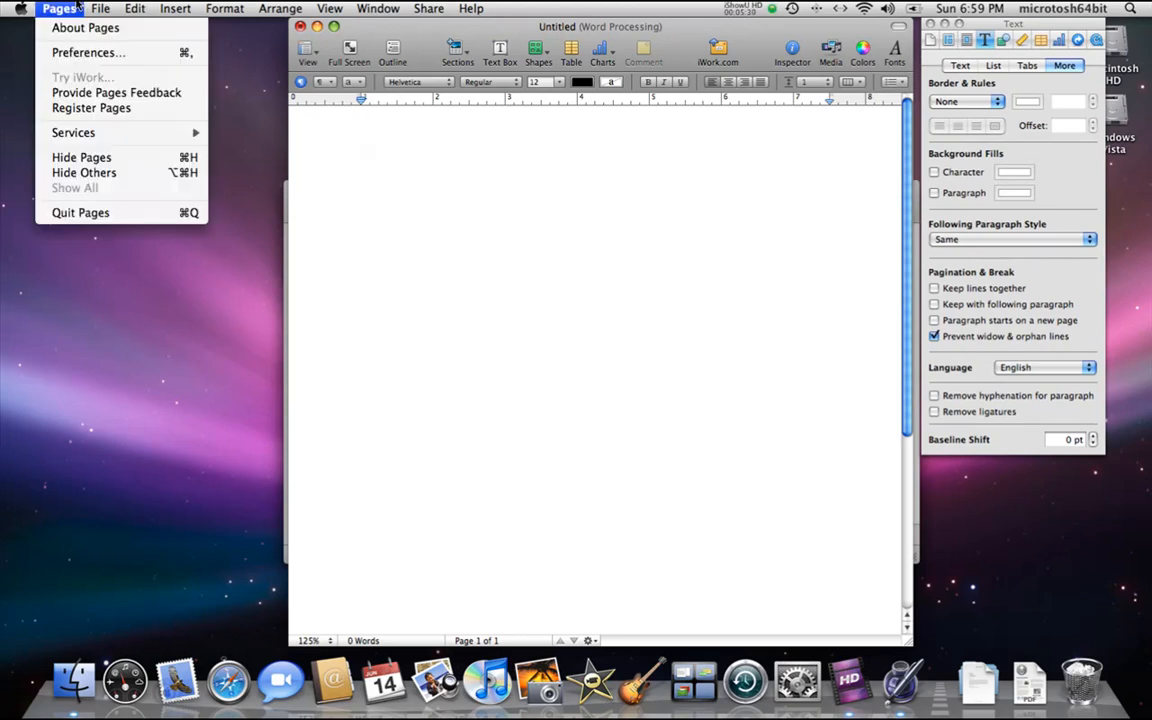
pyautogui.click(80, 54)
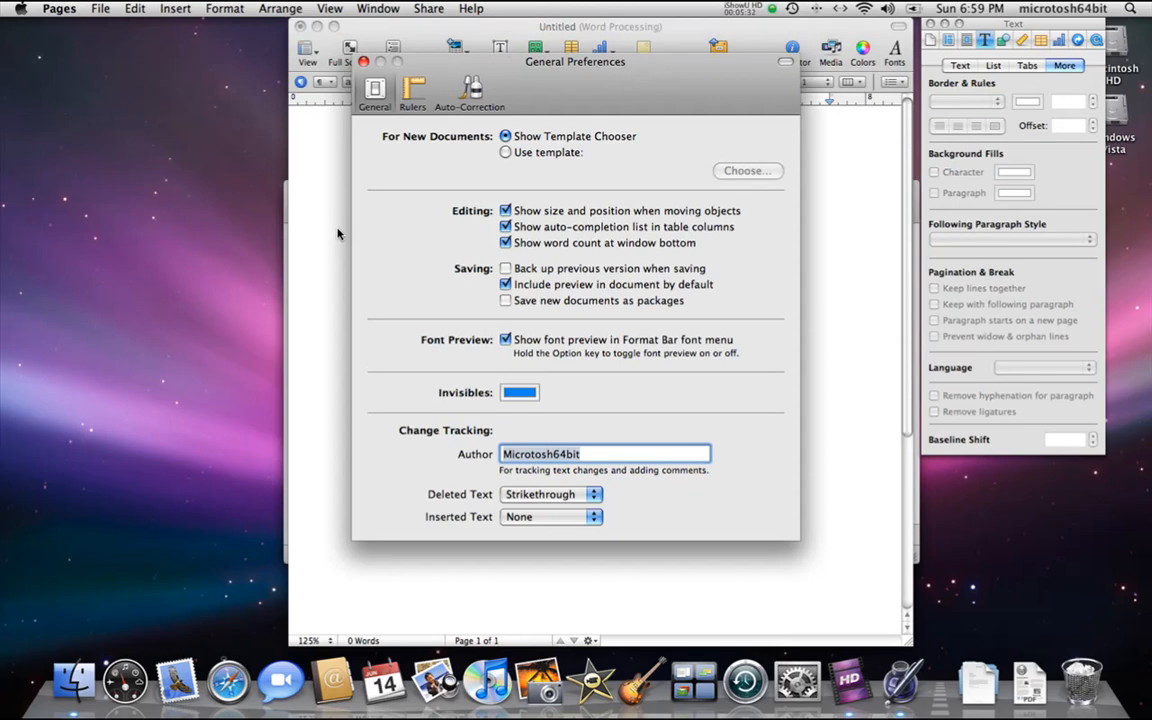
pyautogui.click(477, 108)
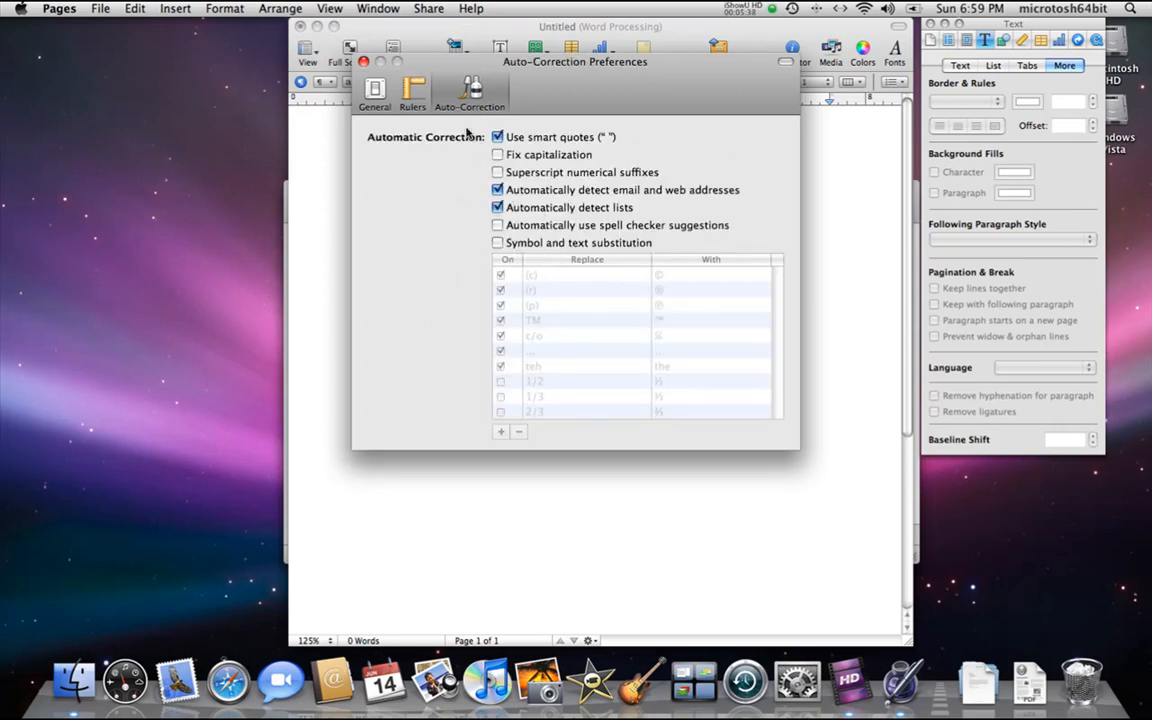
pyautogui.click(365, 62)
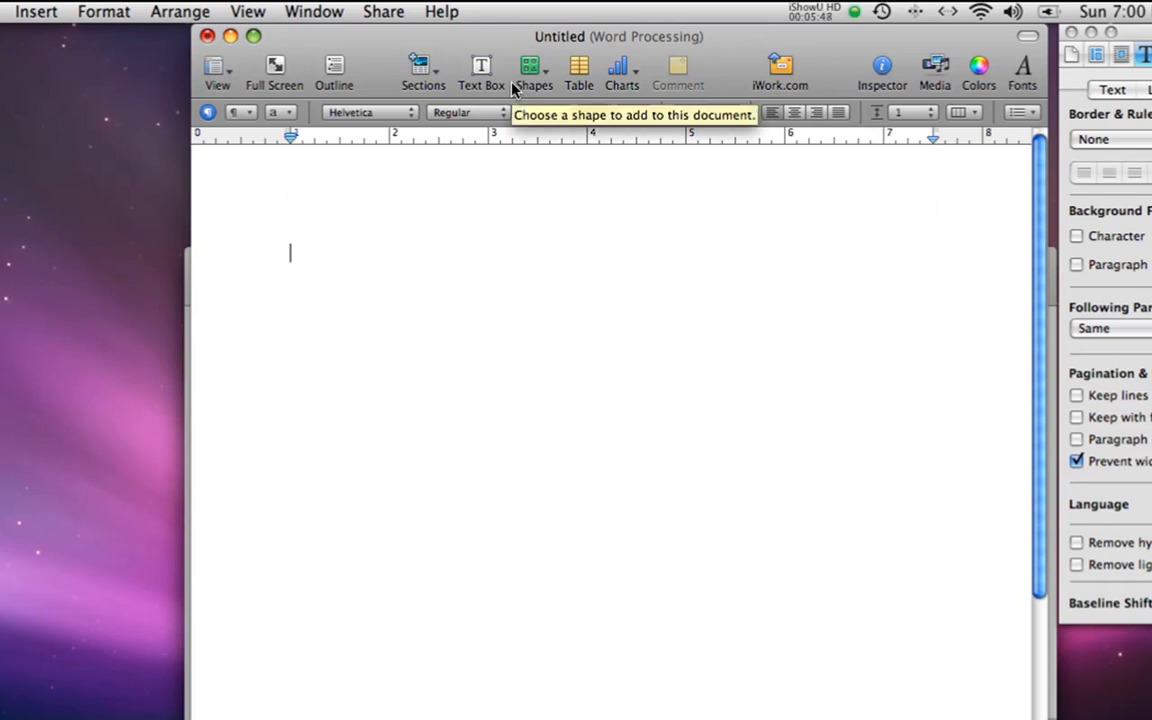
# - Open the Media browser and look through its photo, audio and movie collections
pyautogui.click(943, 72)
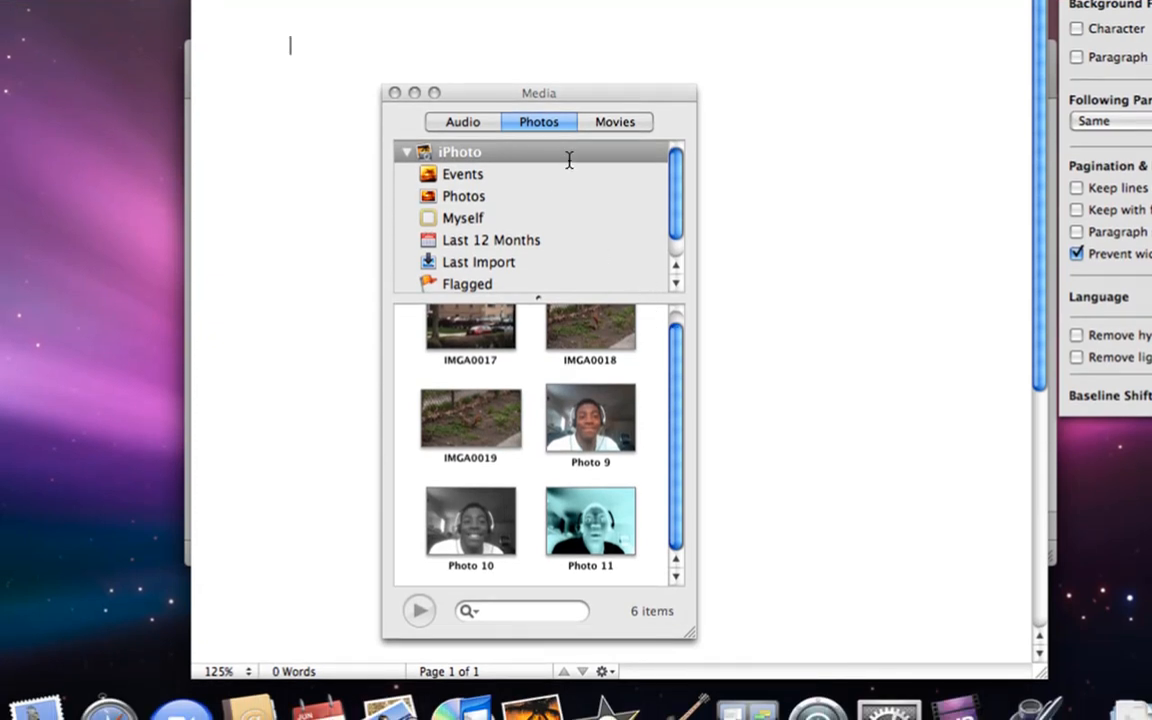
pyautogui.click(479, 119)
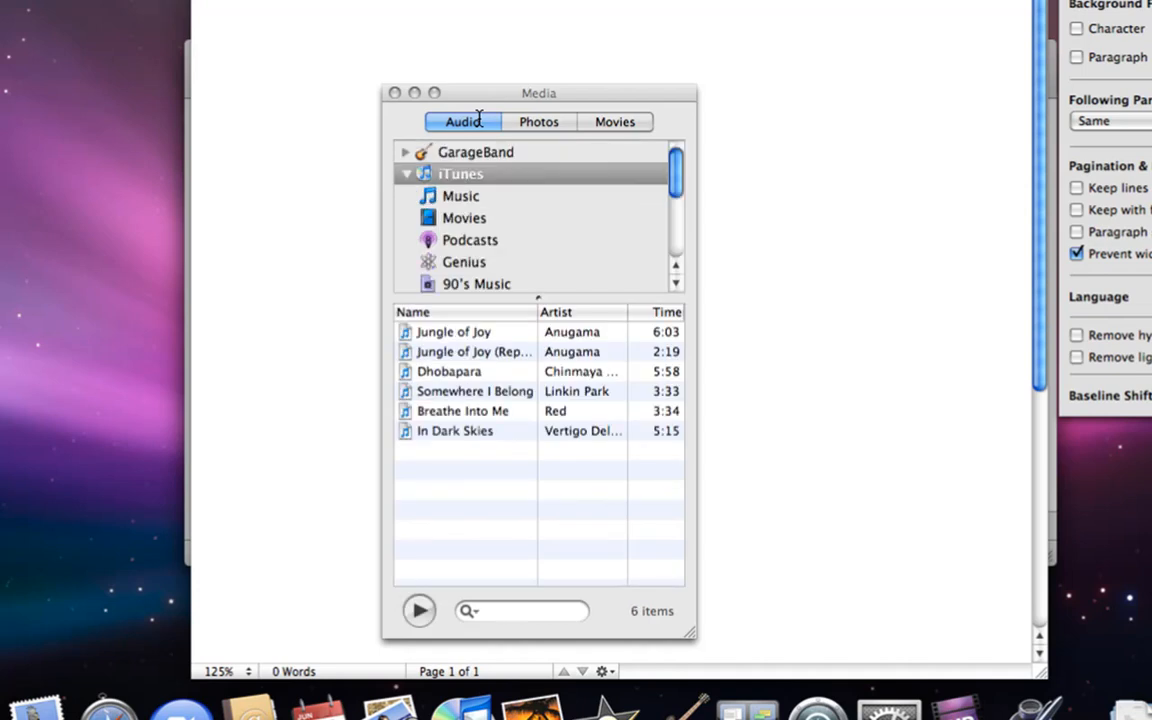
pyautogui.click(608, 121)
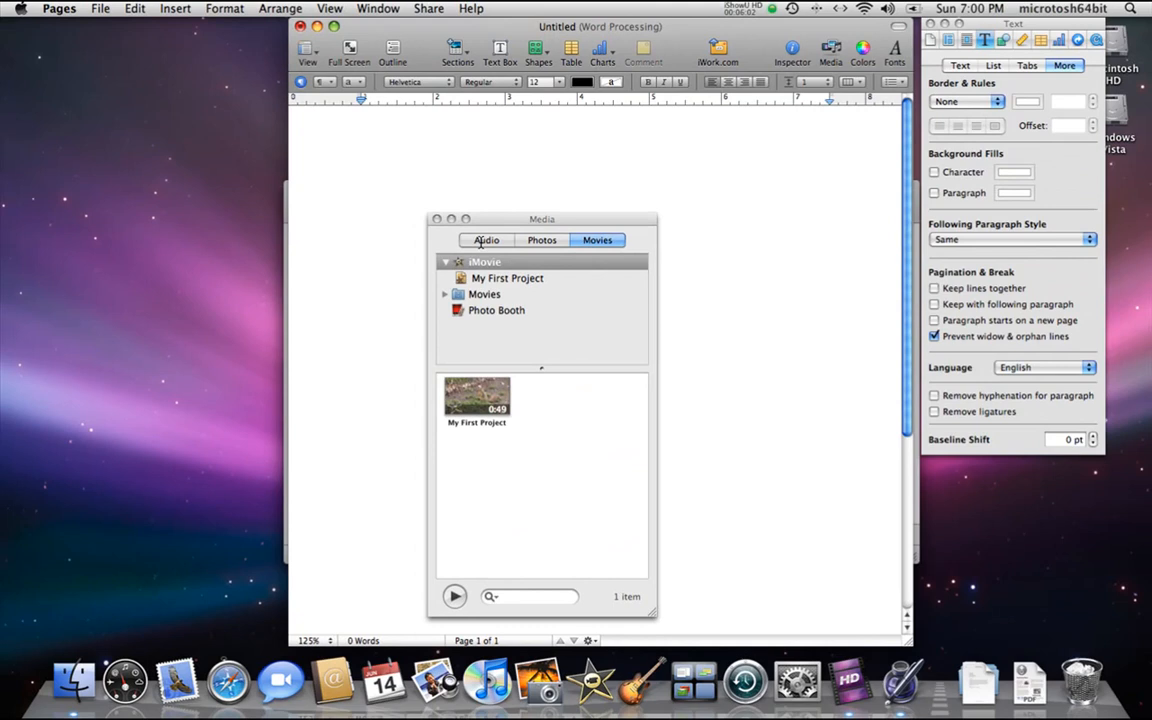
# - Insert the iMovie clip My First Project onto the page and close the Media browser
pyautogui.click(478, 395)
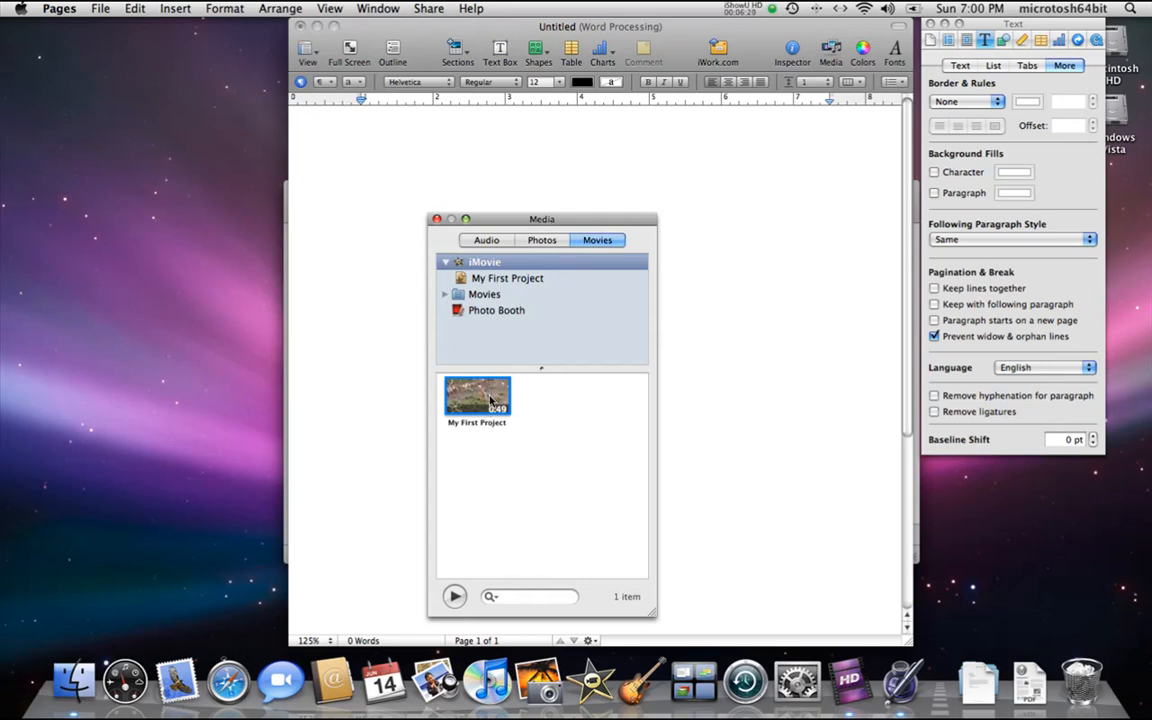
pyautogui.rightClick(488, 400)
pyautogui.moveTo(483, 400); pyautogui.dragTo(719, 400)
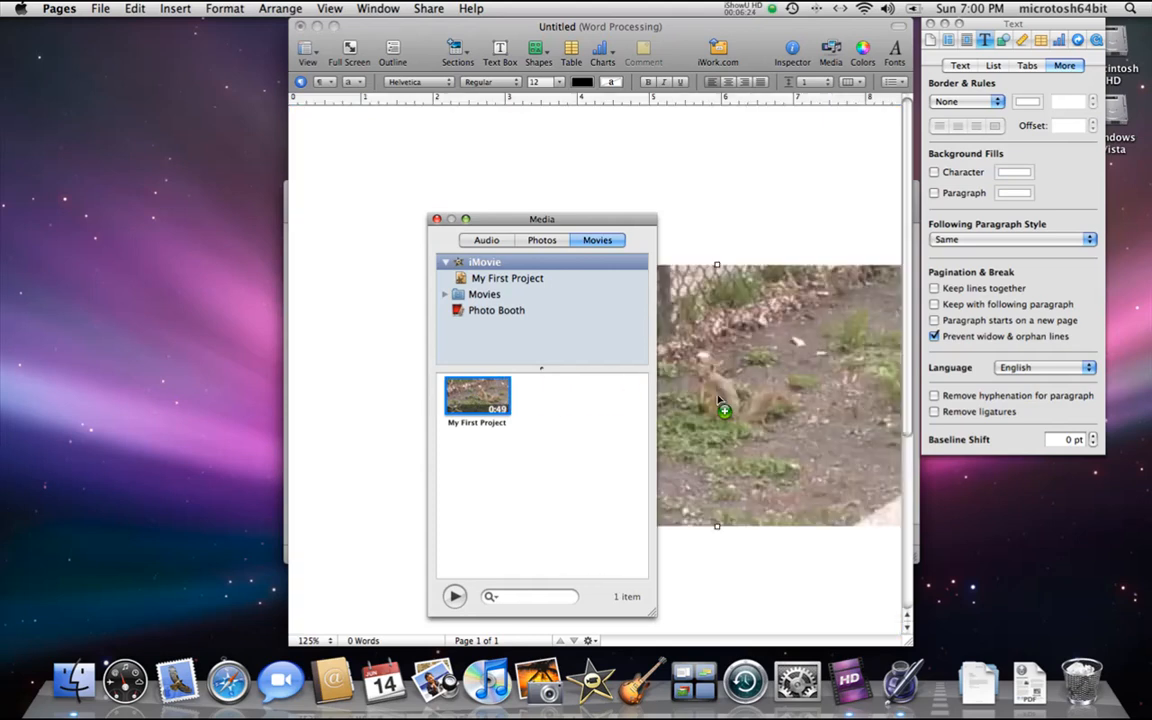
pyautogui.click(436, 220)
# - Center the movie between the margins near the top of the page, shrink it slightly and deselect it
pyautogui.moveTo(622, 373); pyautogui.dragTo(498, 260)
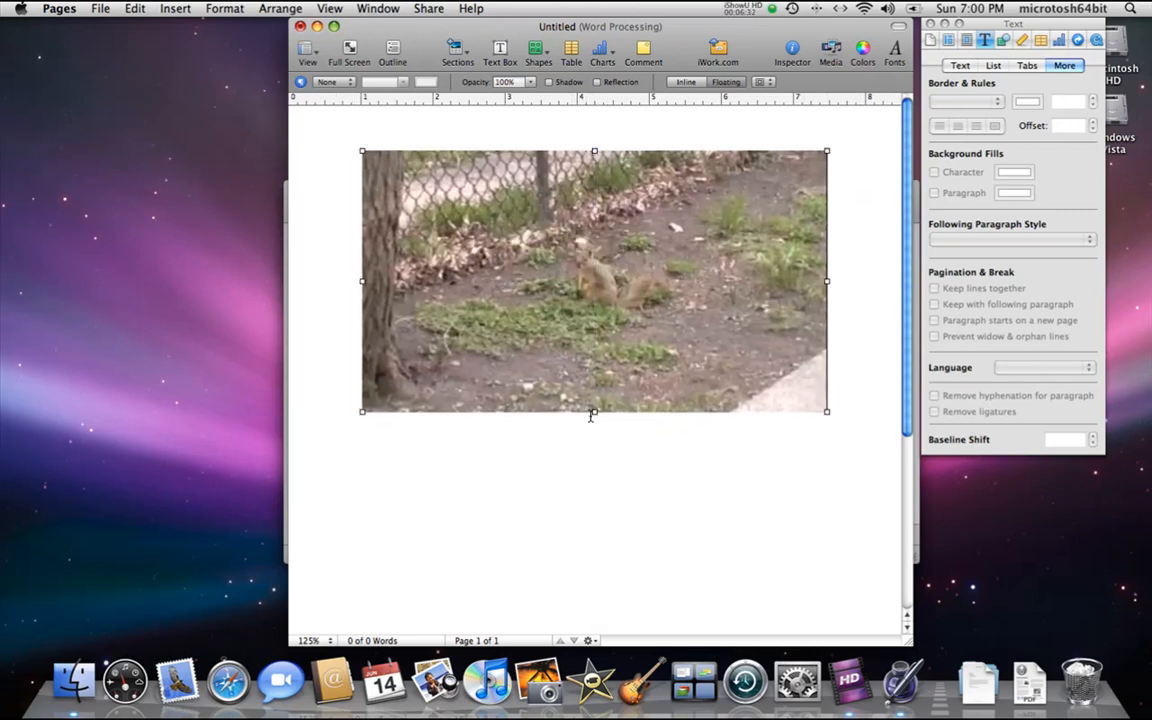
pyautogui.moveTo(594, 410)
pyautogui.mouseDown()
pyautogui.moveTo(594, 382)
pyautogui.moveTo(594, 407)
pyautogui.mouseUp()
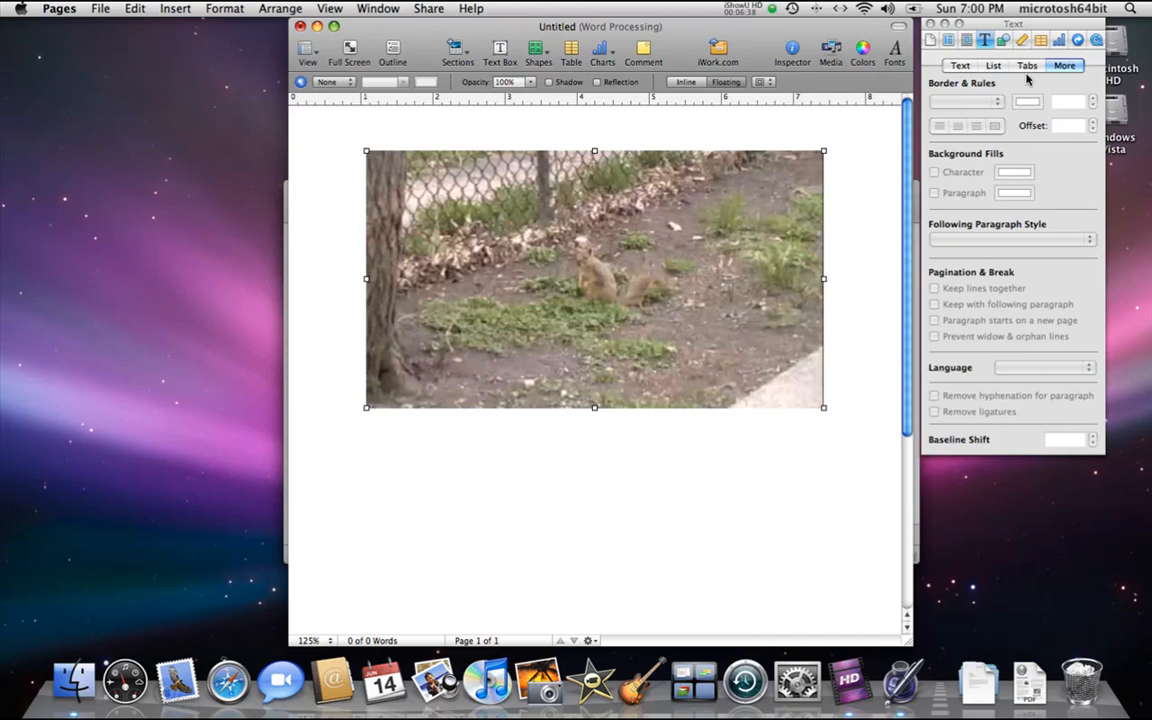
pyautogui.click(337, 169)
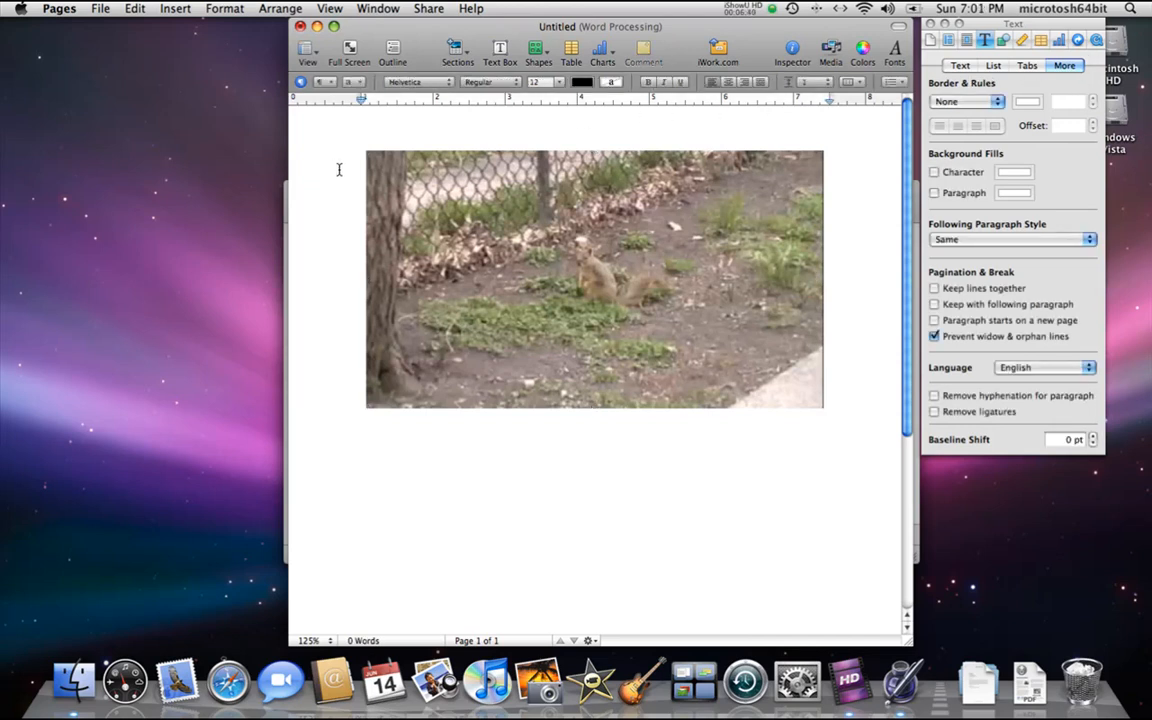
# - Move the movie lower on the page to free space above it, and begin editing the page header
pyautogui.press('Return')
pyautogui.moveTo(460, 190); pyautogui.dragTo(505, 263)
pyautogui.click(514, 159)
pyautogui.click(509, 148)
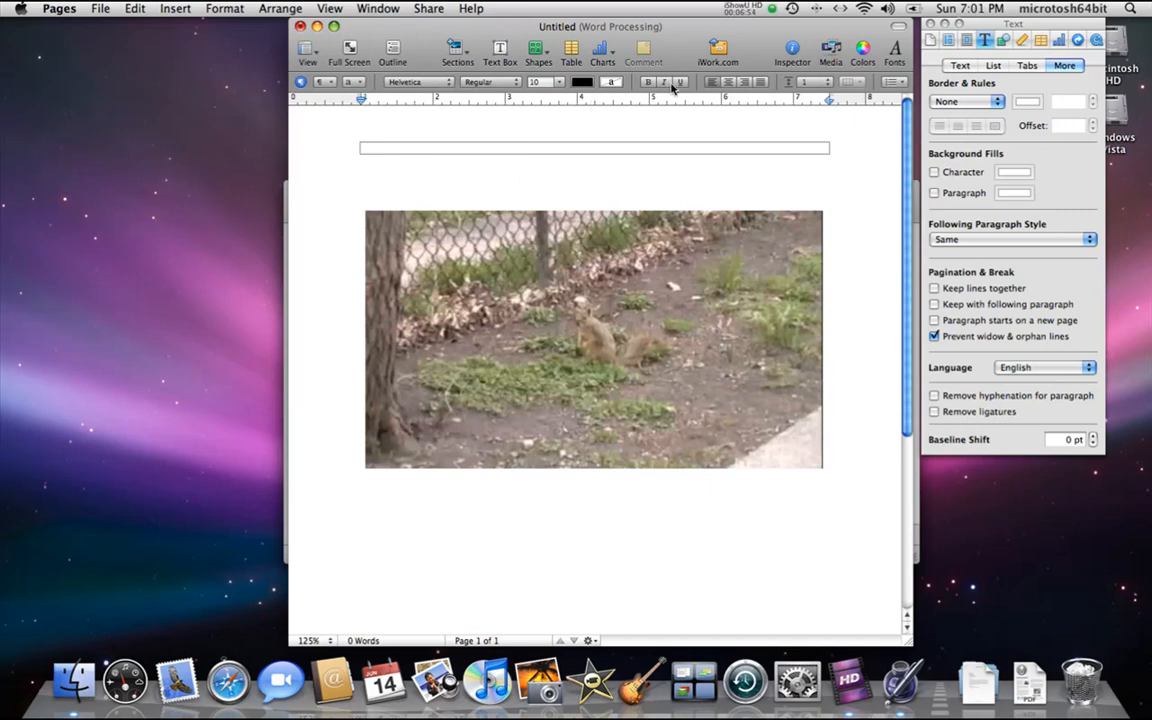
# - Center the header text and enter the title "The Time I Recorded The Squirrel"
pyautogui.click(733, 86)
pyautogui.write('The Time I Recod')
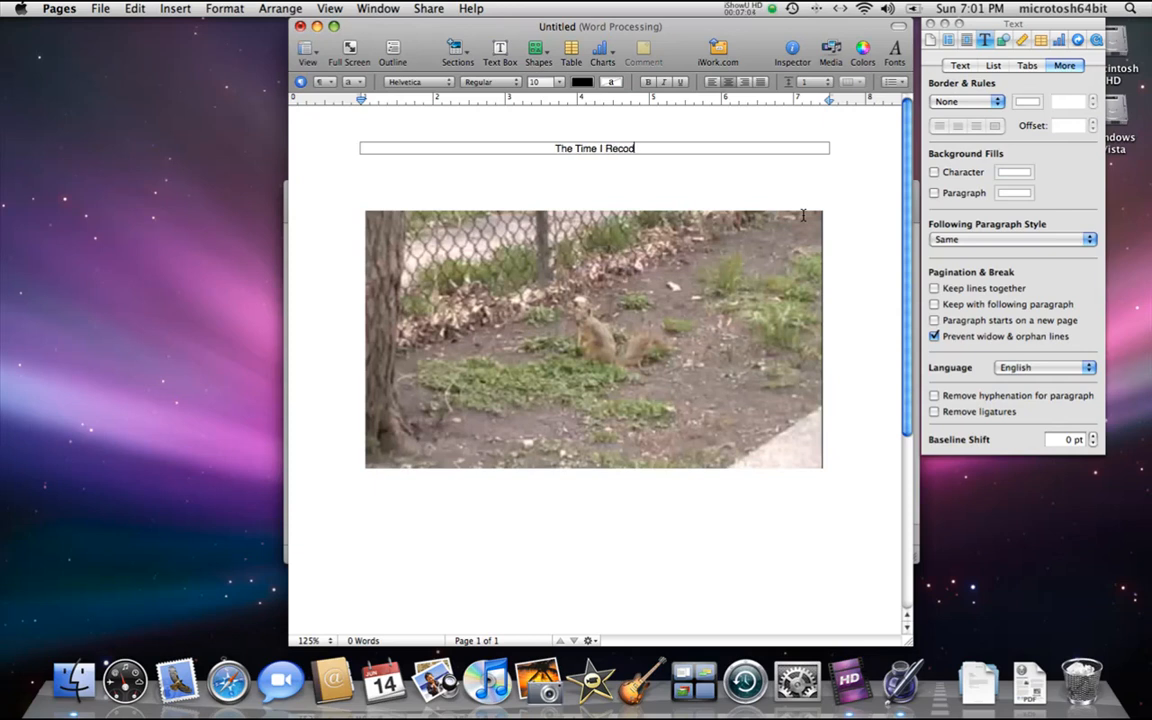
pyautogui.press('BackSpace')
pyautogui.write('rded The')
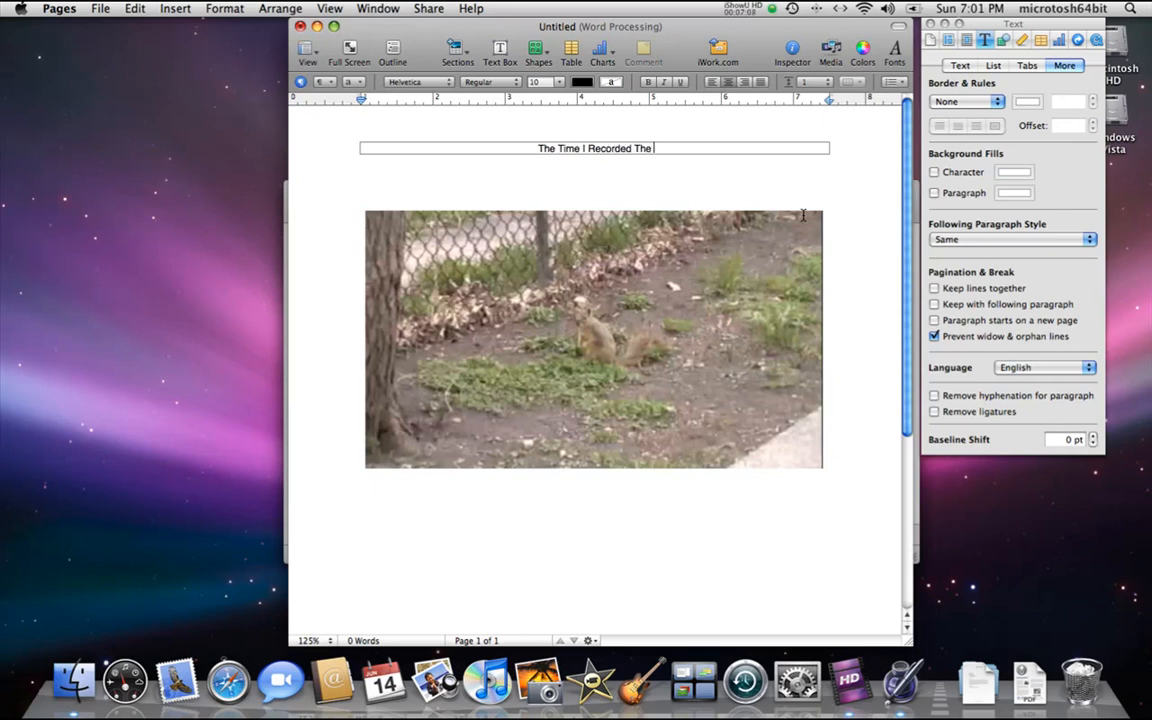
pyautogui.press('shift+super+p')
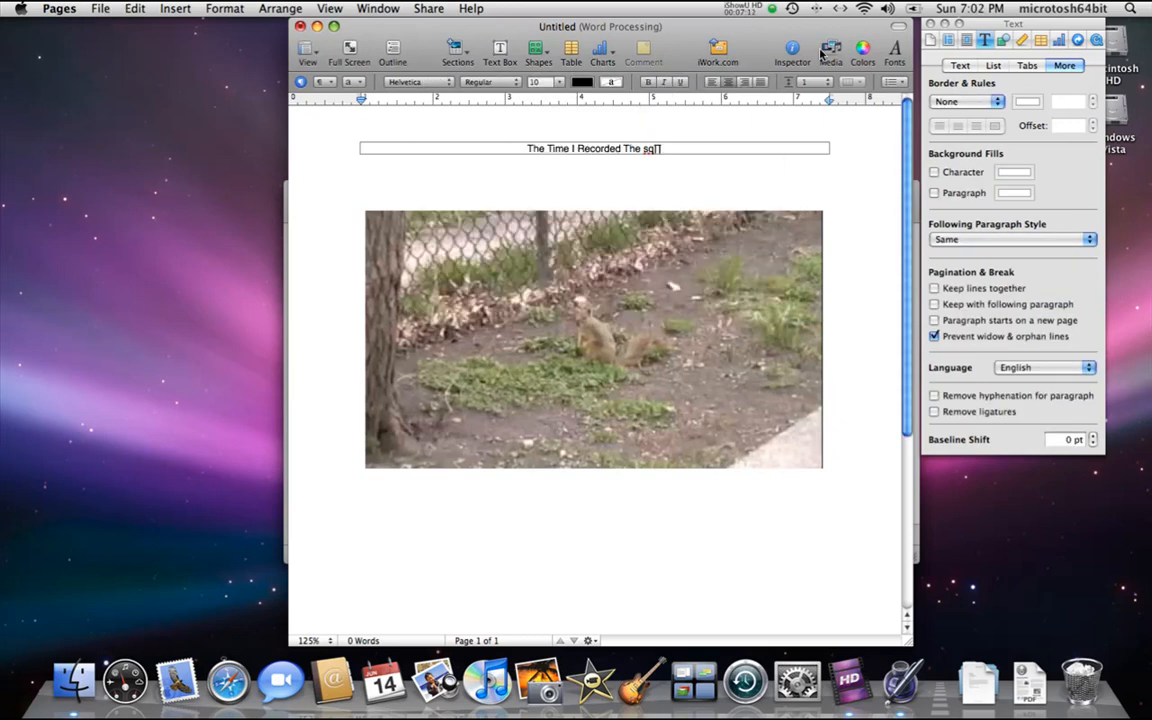
pyautogui.press('BackSpace')
pyautogui.press('BackSpace')
pyautogui.write('quirrel')
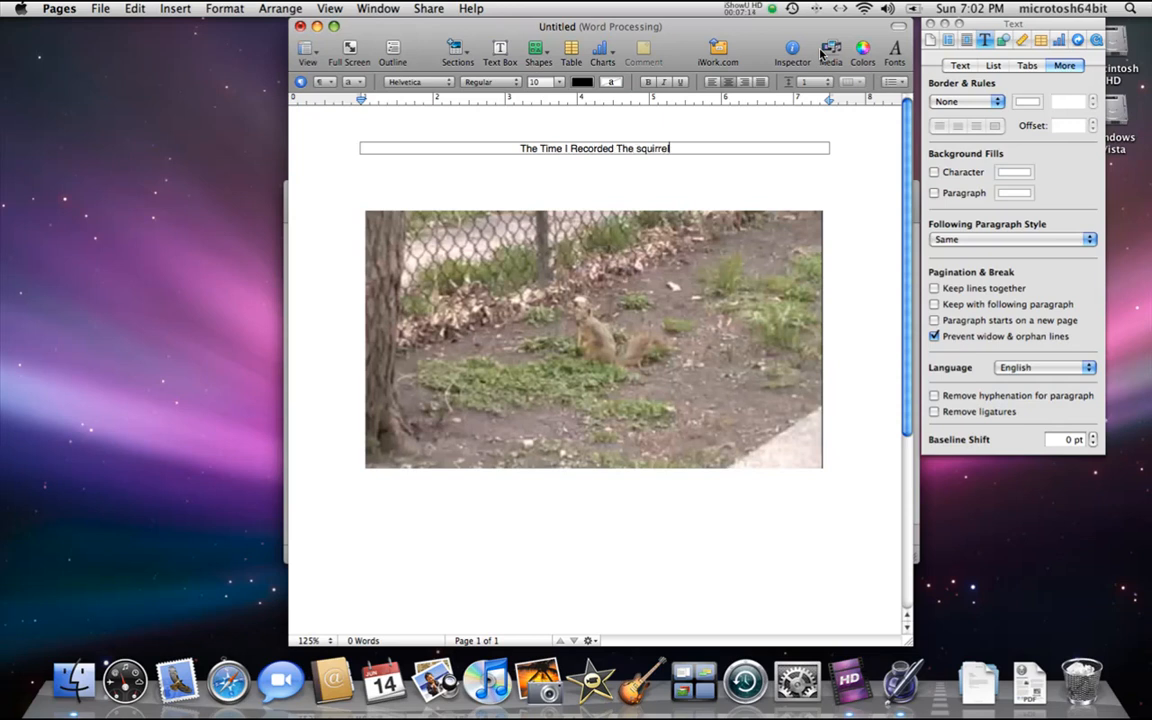
pyautogui.press('BackSpace')
pyautogui.write('S')
# - Move the movie directly beneath the title and add the centered caption "This movie was capture for my video on iMovie 09." below it
pyautogui.click(630, 181)
pyautogui.moveTo(508, 252); pyautogui.dragTo(508, 203)
pyautogui.click(673, 464)
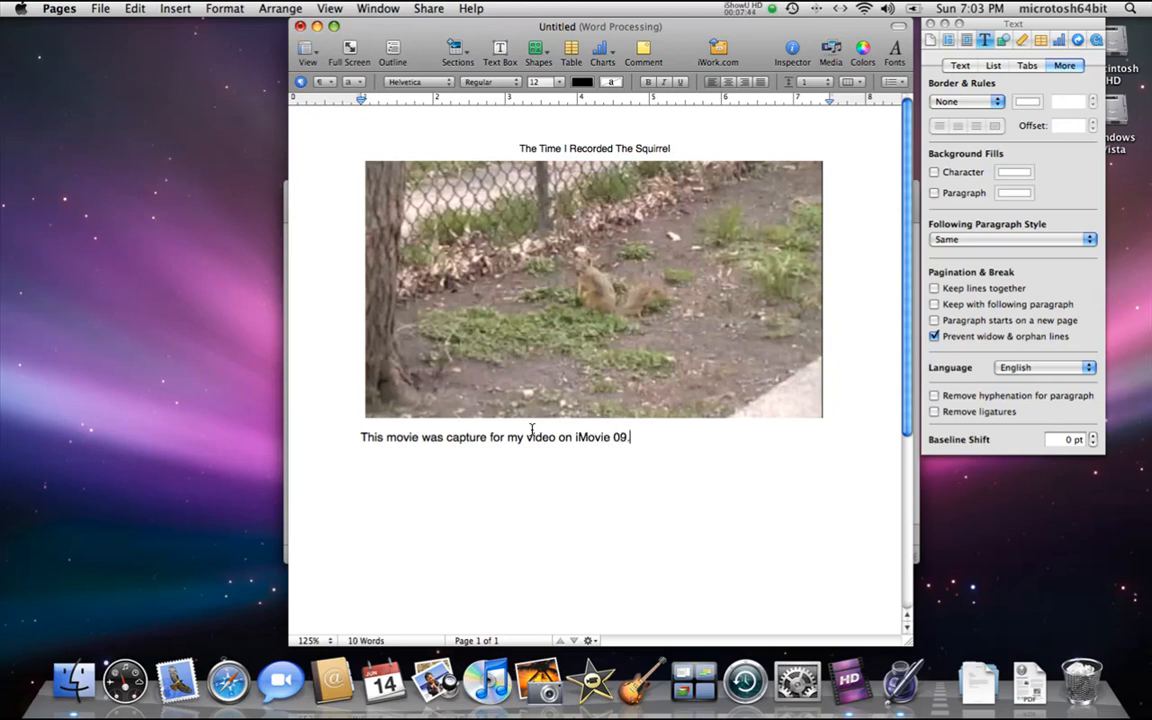
pyautogui.click(728, 82)
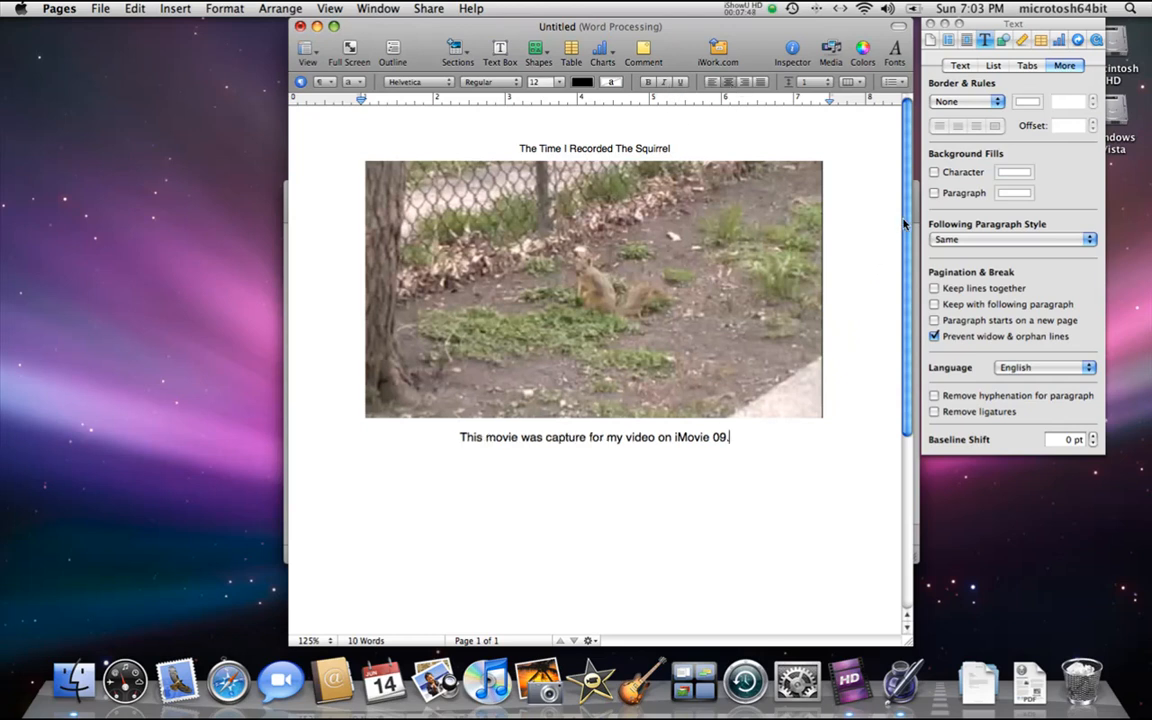
# - Show the QuickTime inspector for the movie and set its poster frame to about 00:00:06.42
pyautogui.scroll(-3, 904, 224)
pyautogui.click(617, 217)
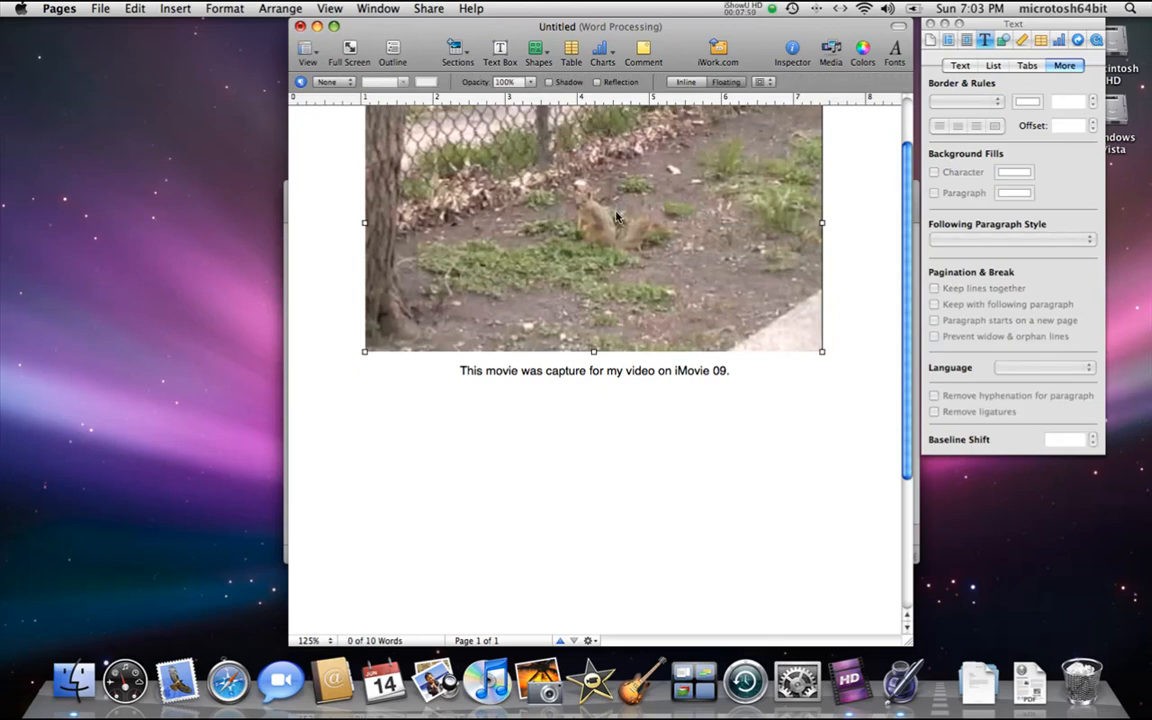
pyautogui.click(1094, 40)
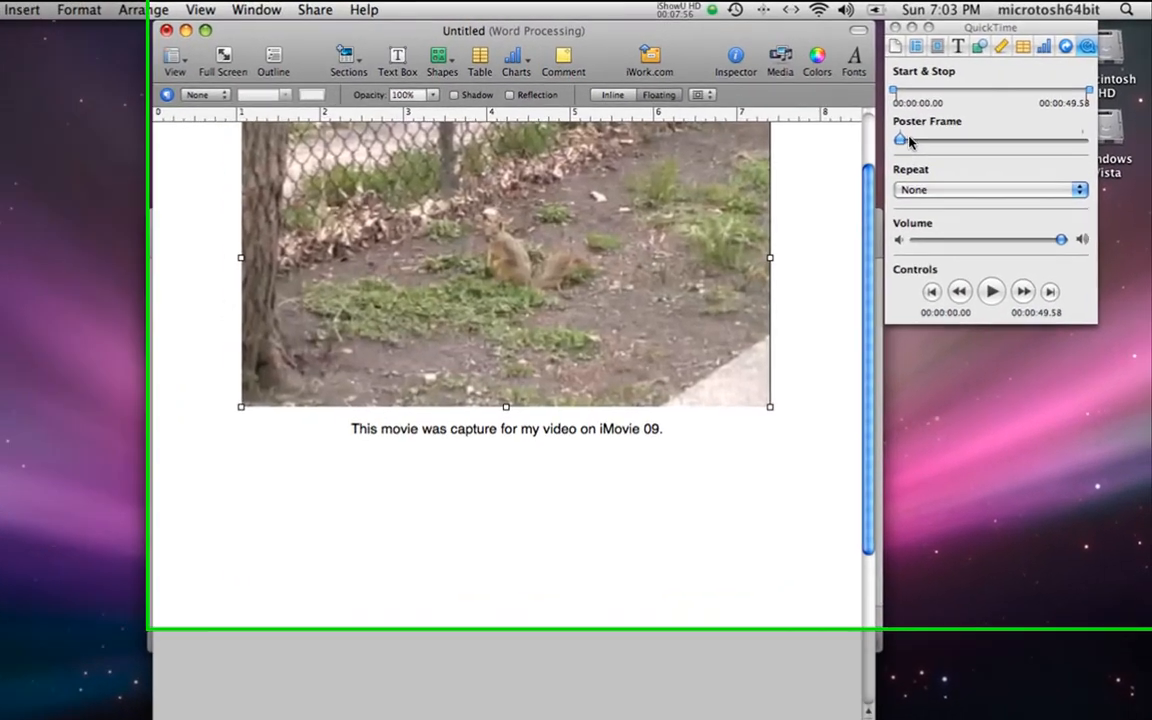
pyautogui.moveTo(934, 120); pyautogui.dragTo(957, 122)
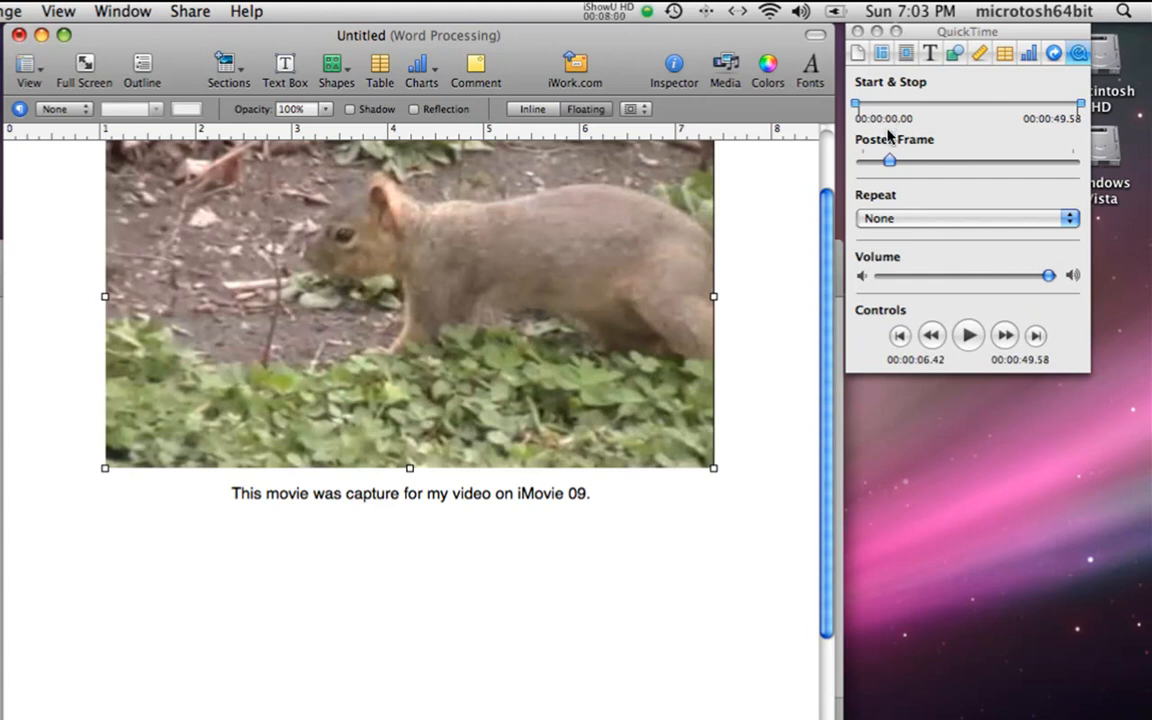
# - Play the movie in the document for a few seconds and pause it
pyautogui.click(970, 337)
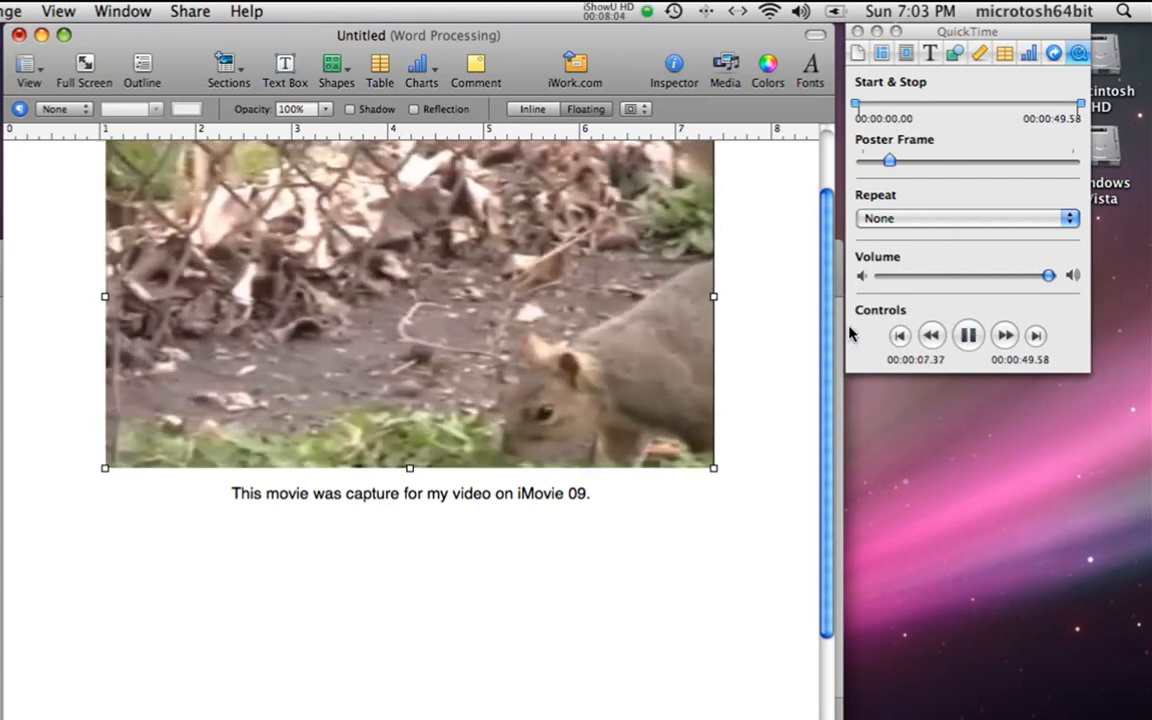
pyautogui.scroll(3, 830, 313)
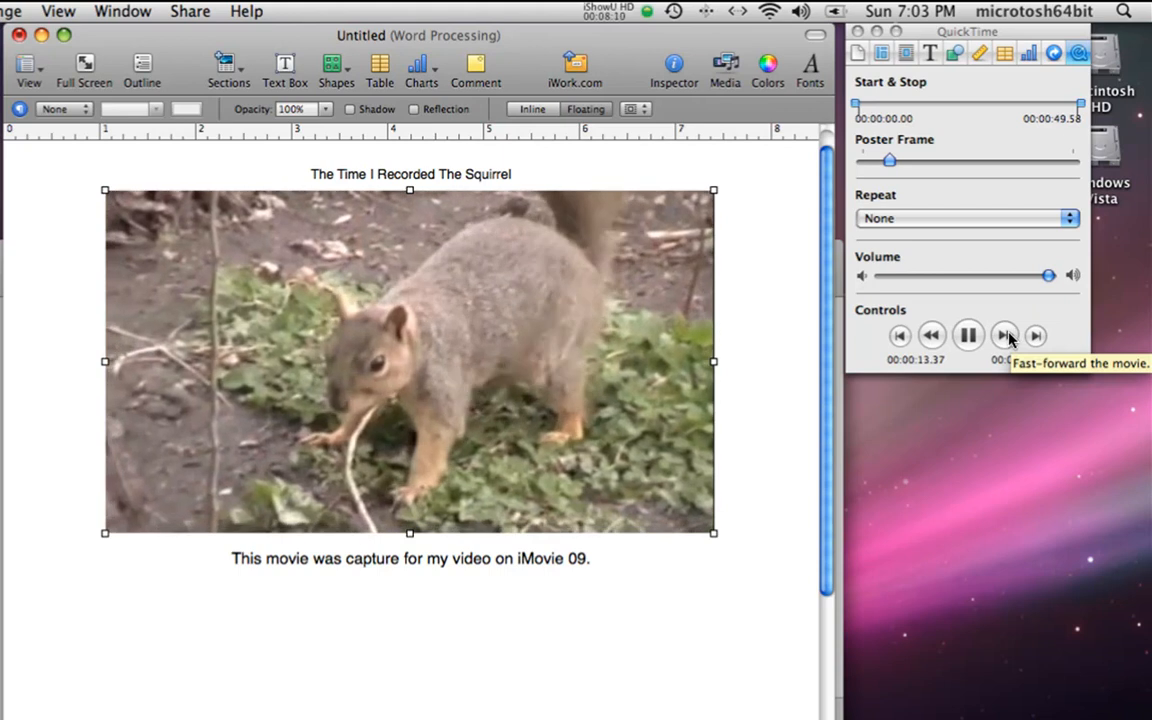
pyautogui.click(968, 335)
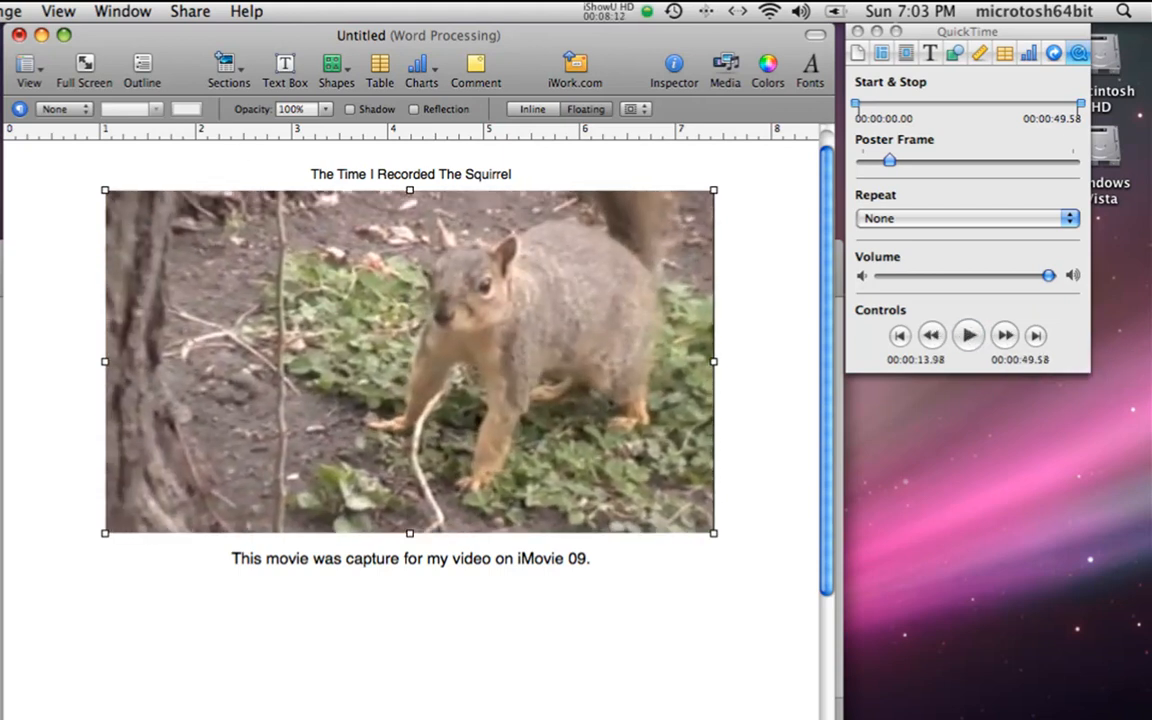
# - Review the expanded Save As settings, including the save locations, copy formats and advanced options, and cancel without saving
pyautogui.click(99, 11)
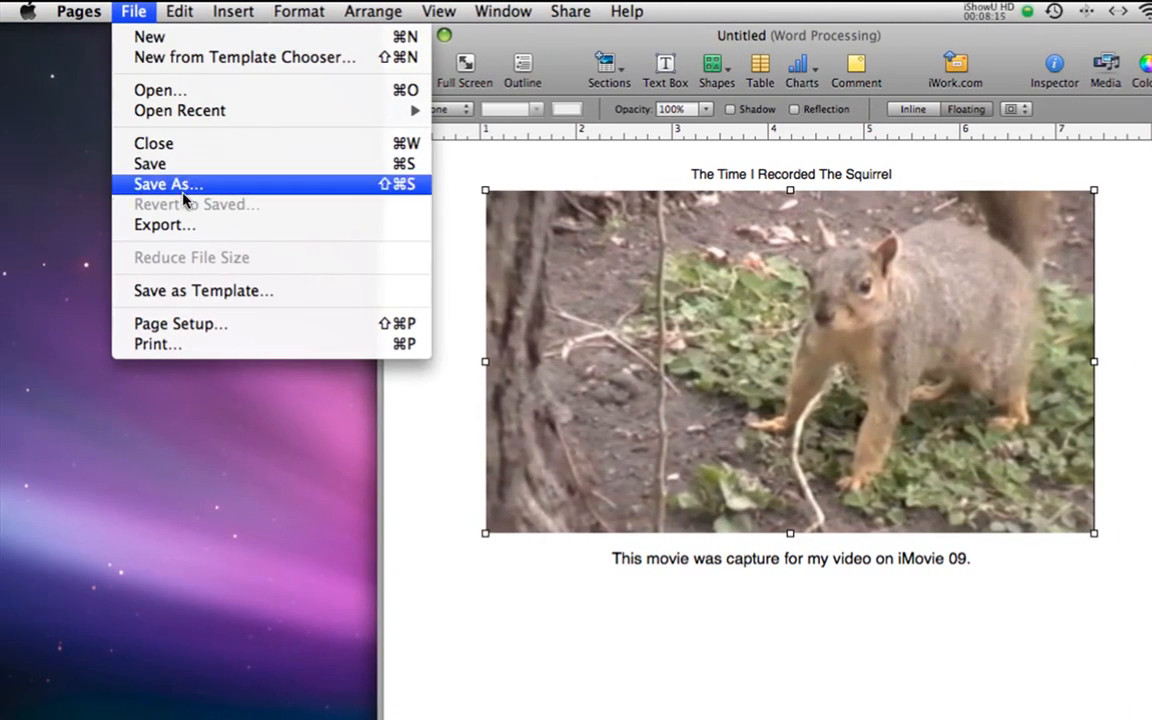
pyautogui.click(168, 184)
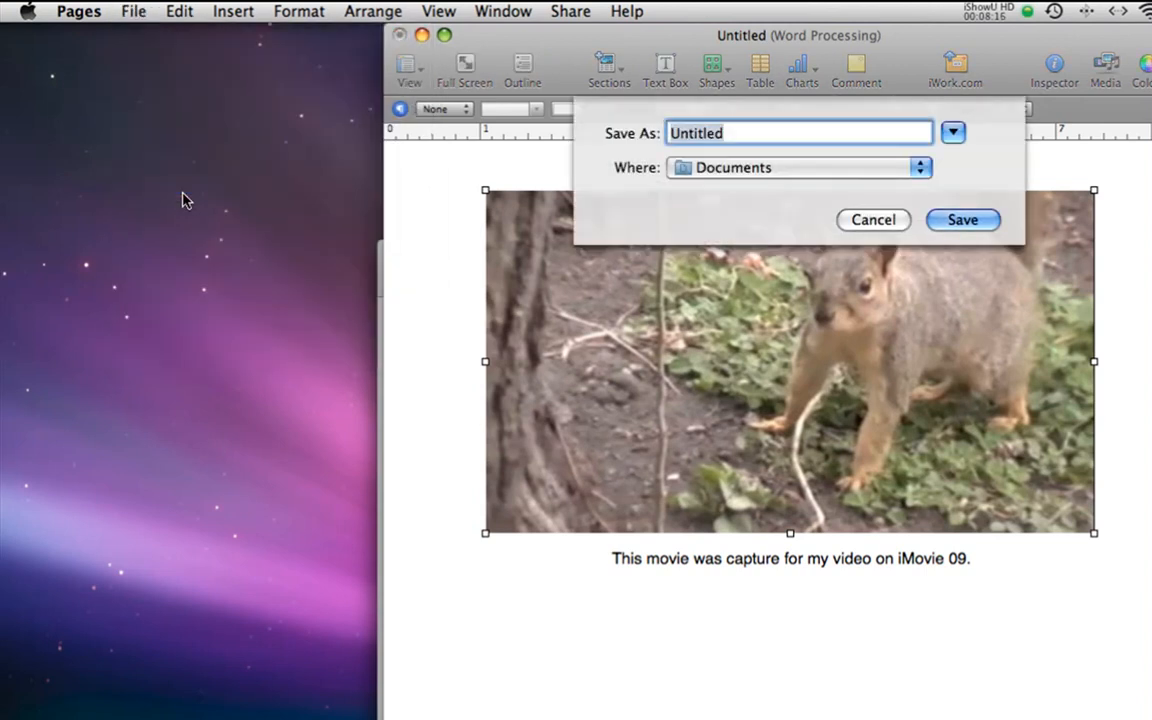
pyautogui.click(952, 132)
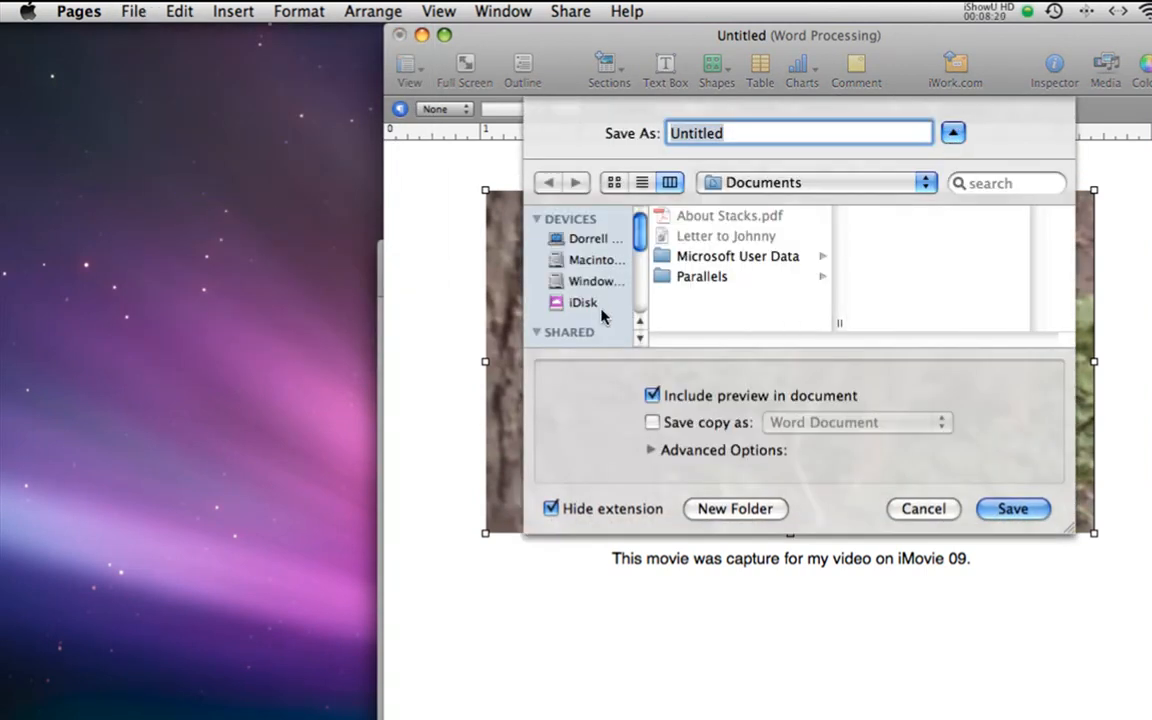
pyautogui.moveTo(638, 234); pyautogui.dragTo(640, 283)
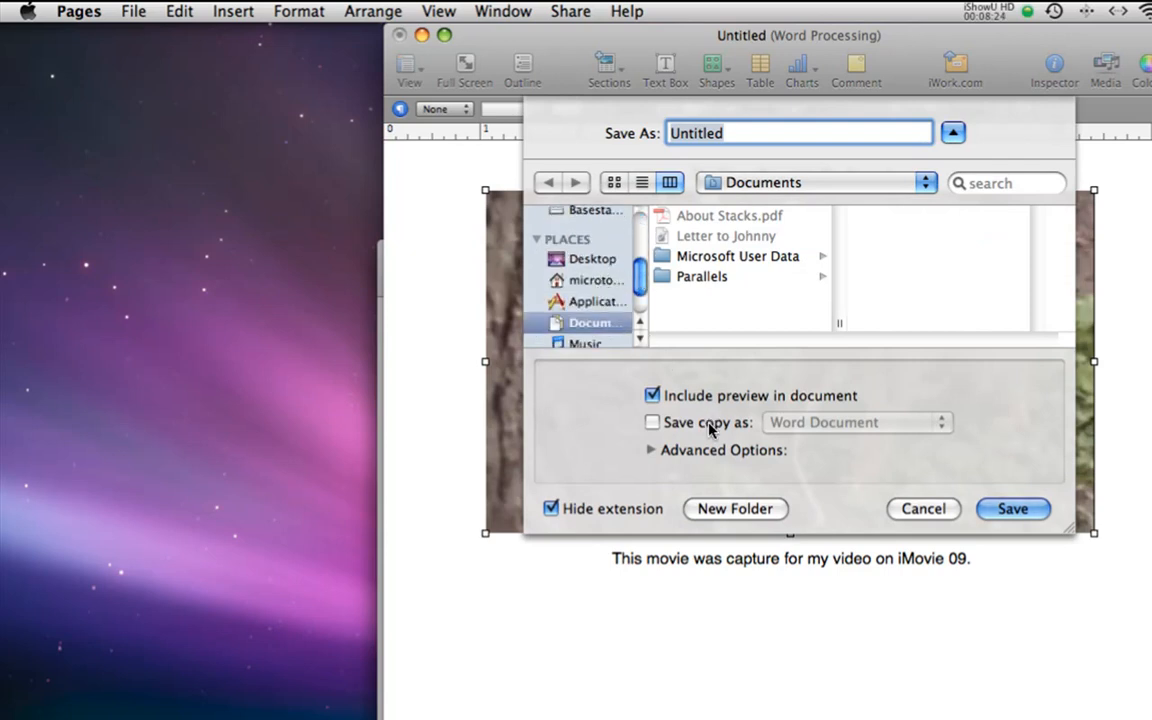
pyautogui.click(651, 450)
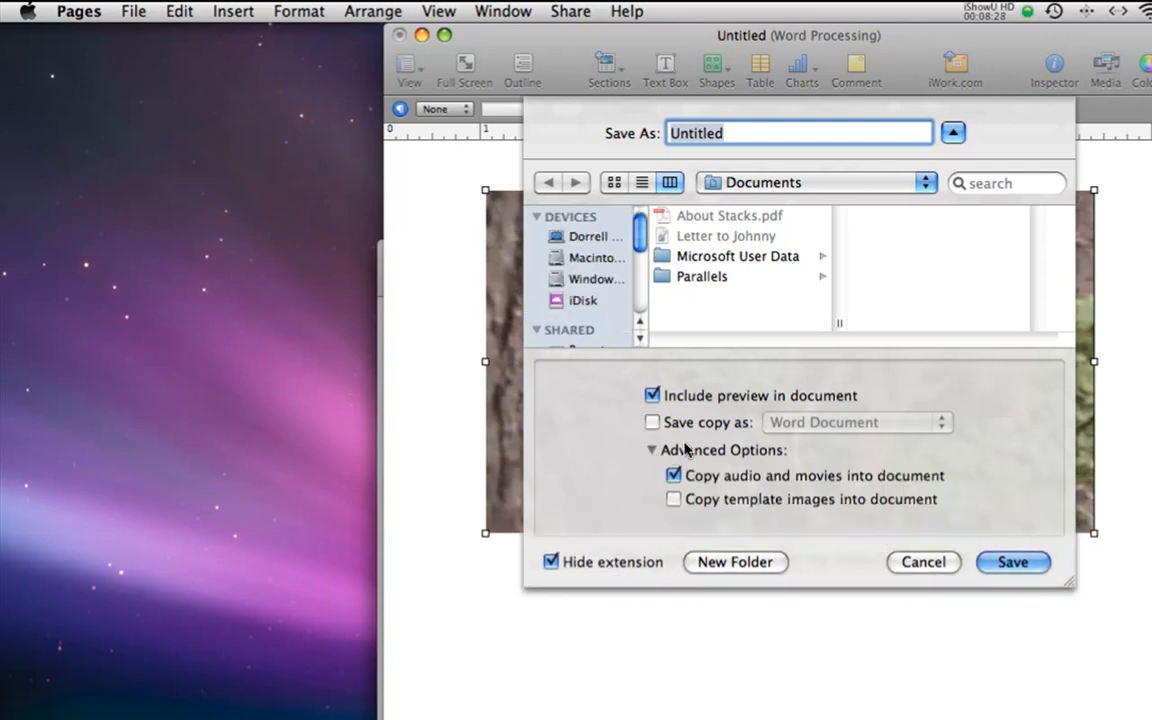
pyautogui.click(708, 424)
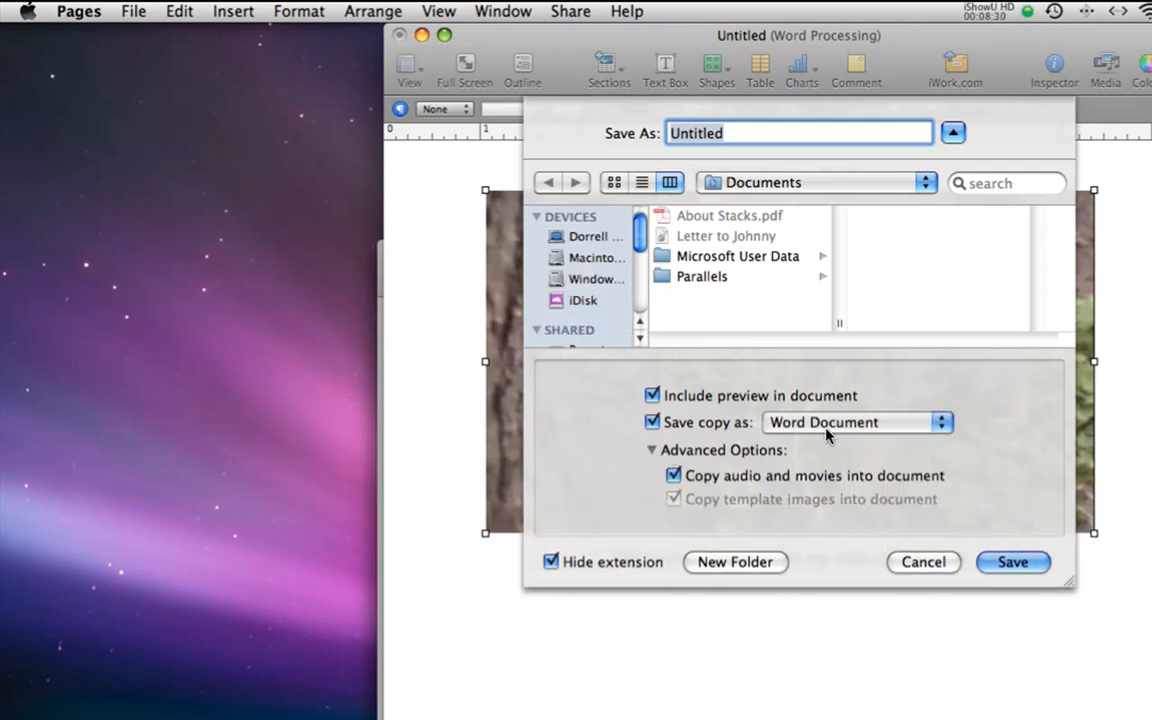
pyautogui.click(827, 428)
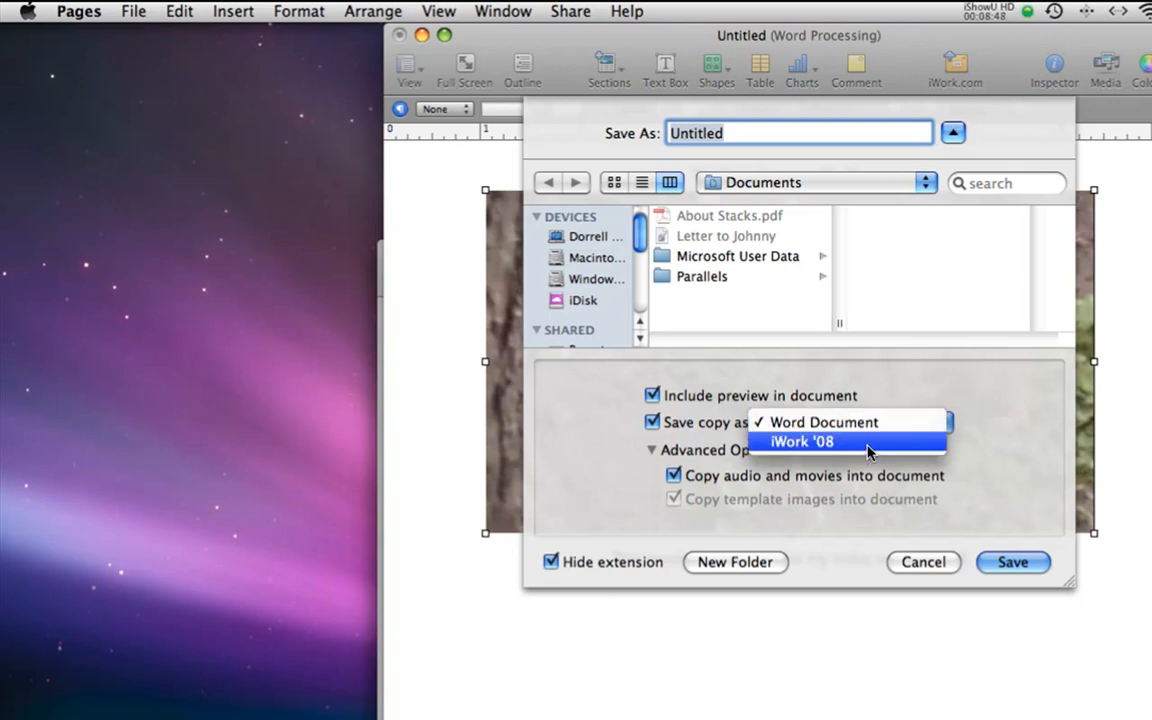
pyautogui.click(655, 424)
pyautogui.click(653, 422)
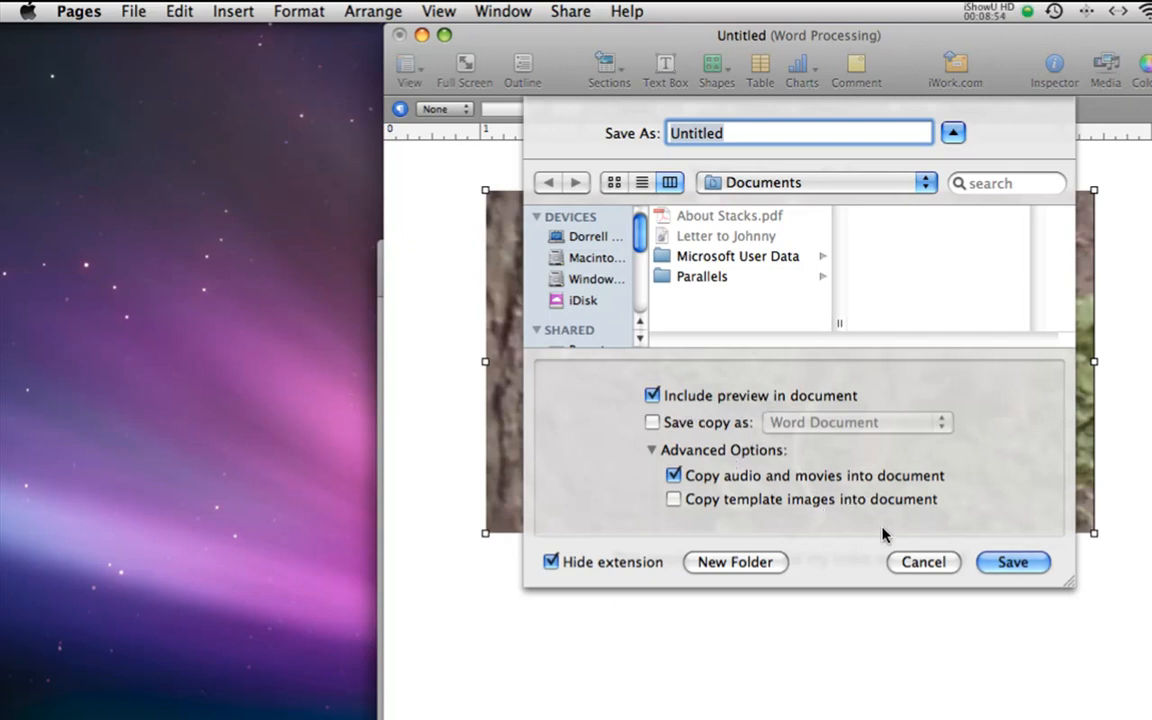
pyautogui.click(914, 564)
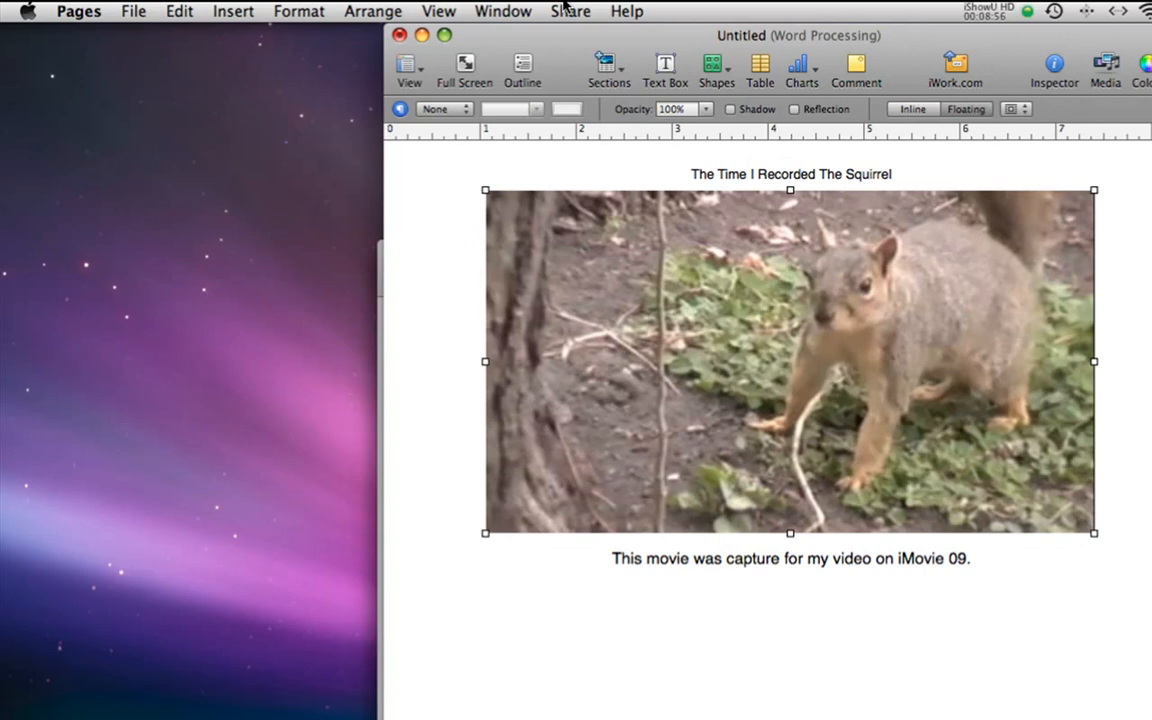
# - Review the PDF, Word, RTF and Plain Text export formats, including the PDF security options, and cancel the export
pyautogui.click(580, 9)
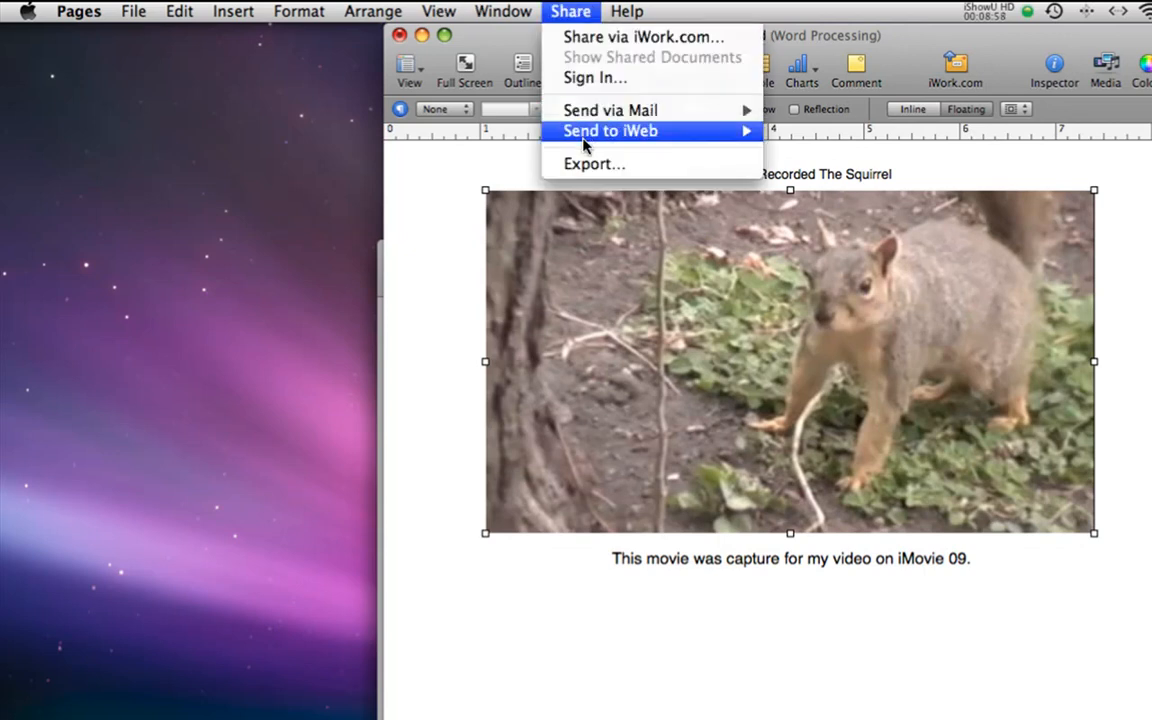
pyautogui.click(578, 172)
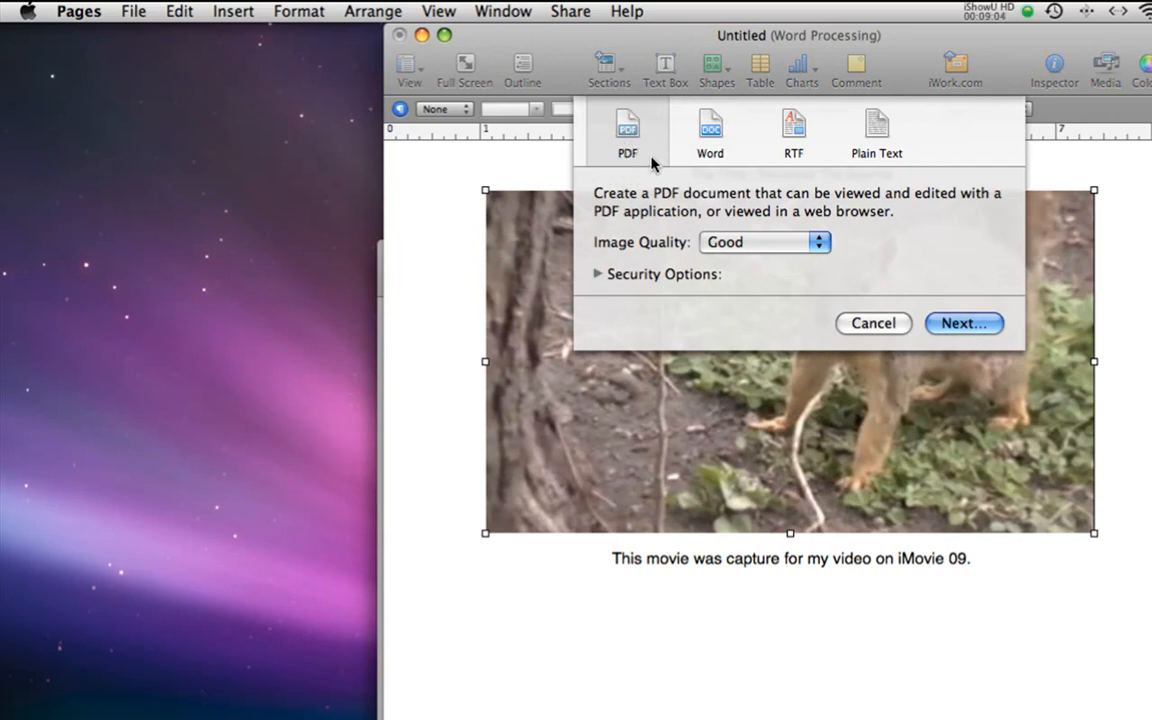
pyautogui.click(603, 275)
pyautogui.click(603, 275)
pyautogui.click(707, 140)
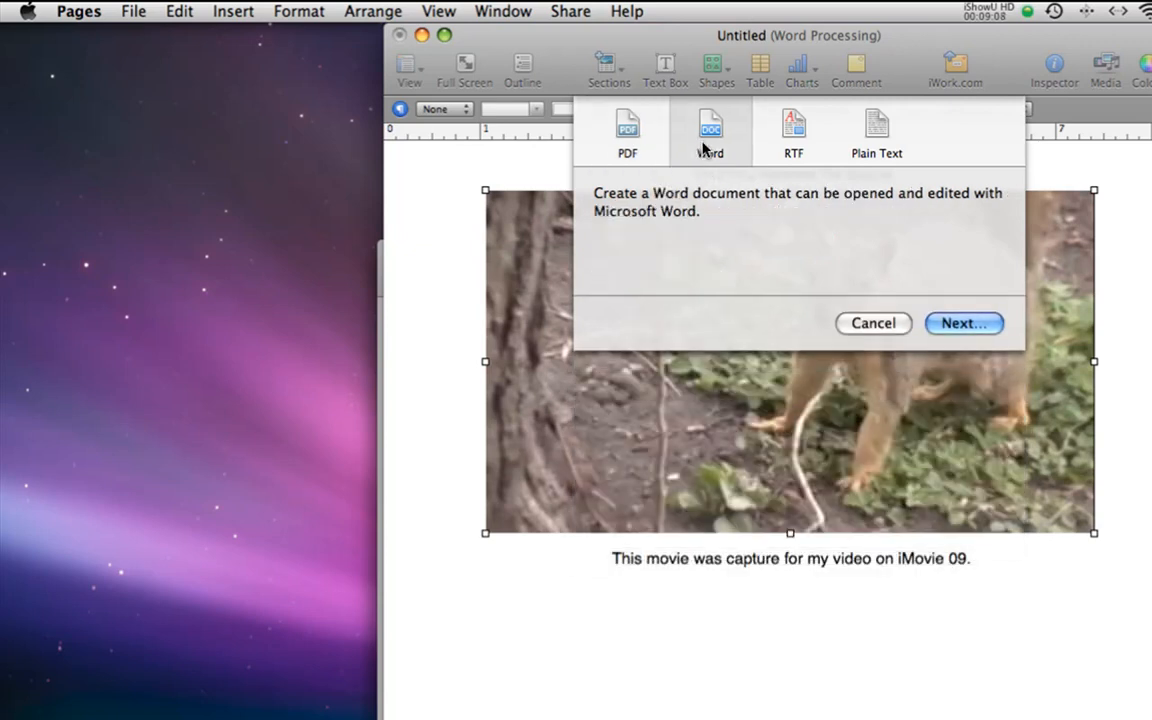
pyautogui.click(798, 145)
pyautogui.click(877, 135)
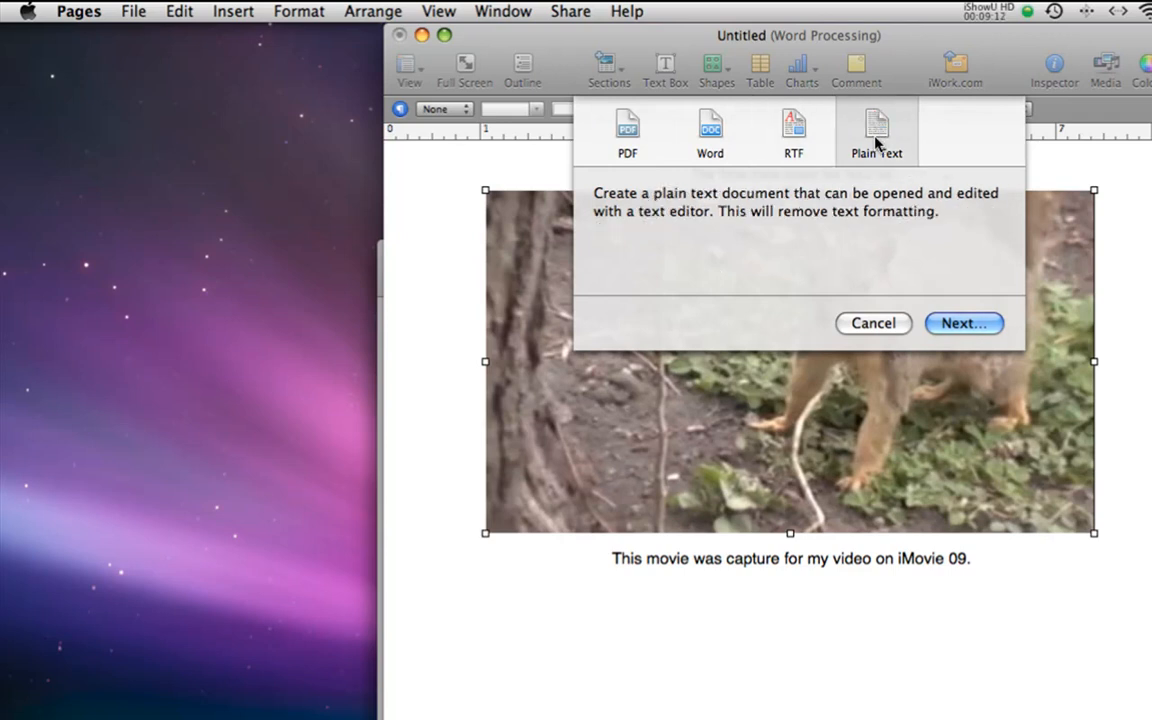
pyautogui.click(873, 325)
# - Save the document as "Movie for iMovie 09" in Documents with audio and movies copied into the document
pyautogui.click(133, 10)
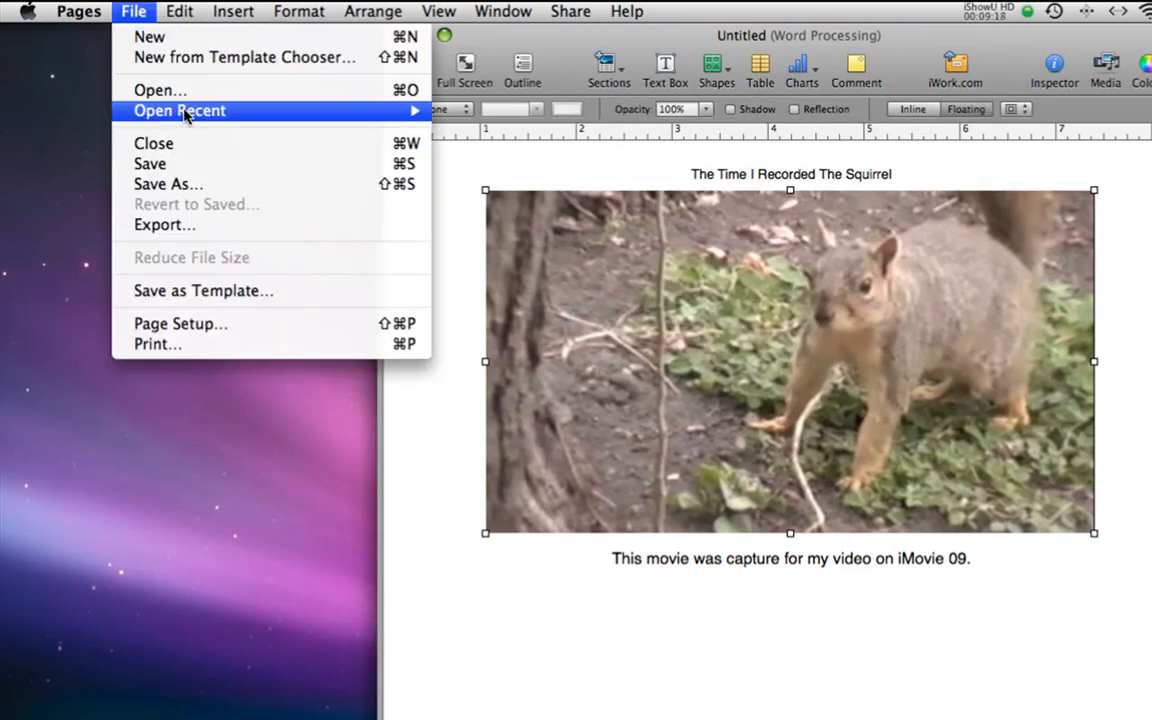
pyautogui.click(185, 186)
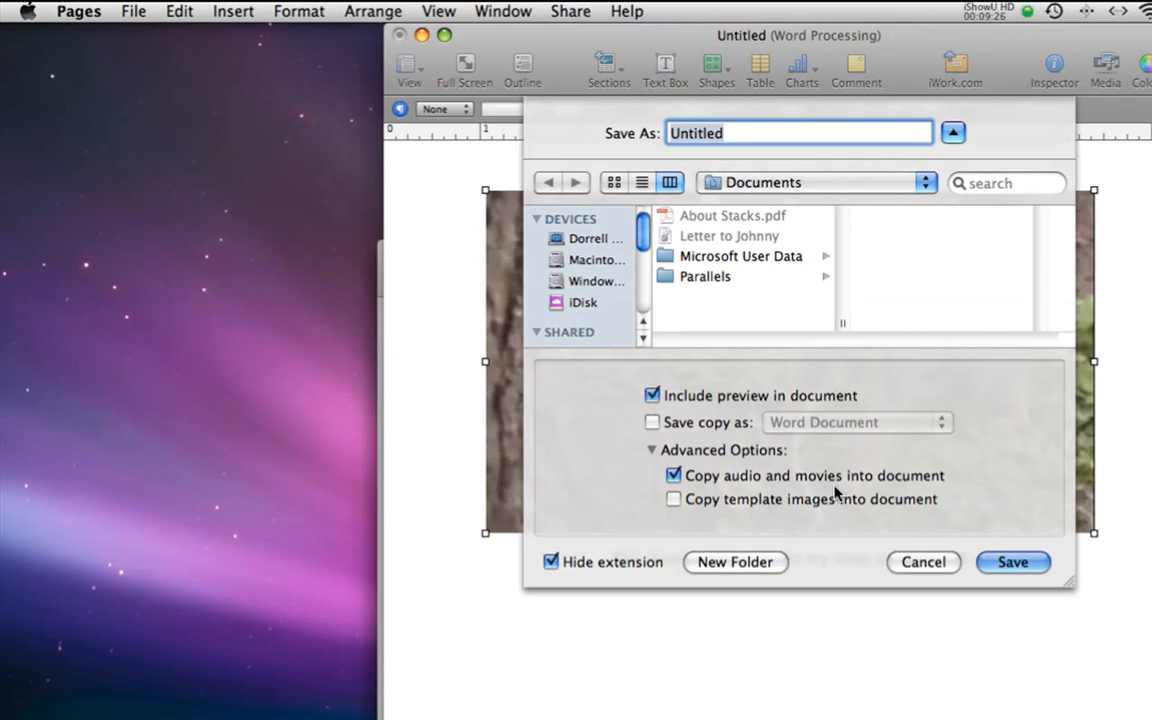
pyautogui.write('Movie for ')
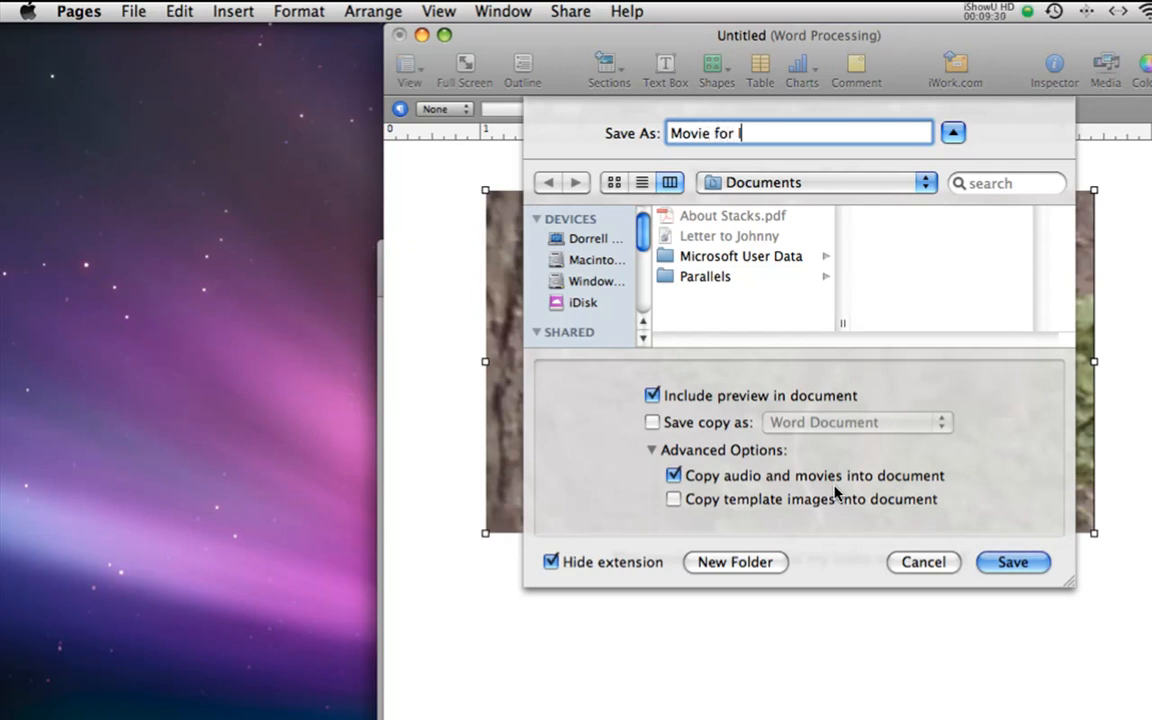
pyautogui.write('iMovie 09')
pyautogui.click(987, 563)
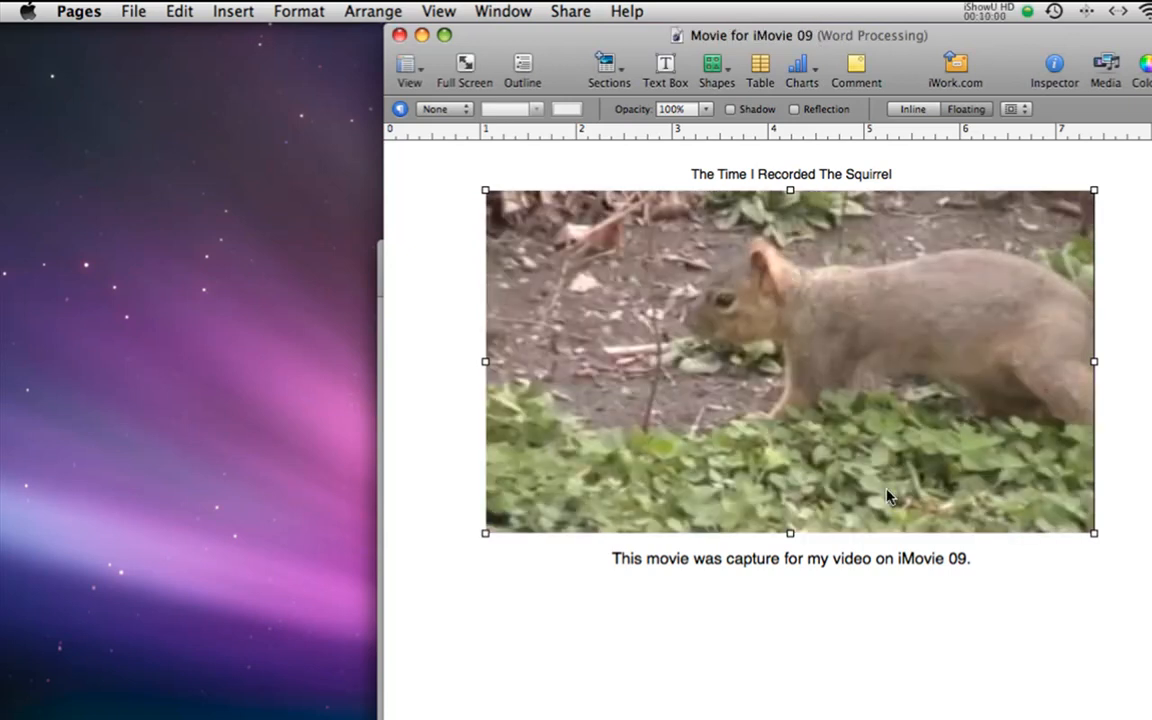
# - Quit Pages and reopen Movie for iMovie 09 from the Documents folder in Finder
pyautogui.click(64, 8)
pyautogui.click(145, 285)
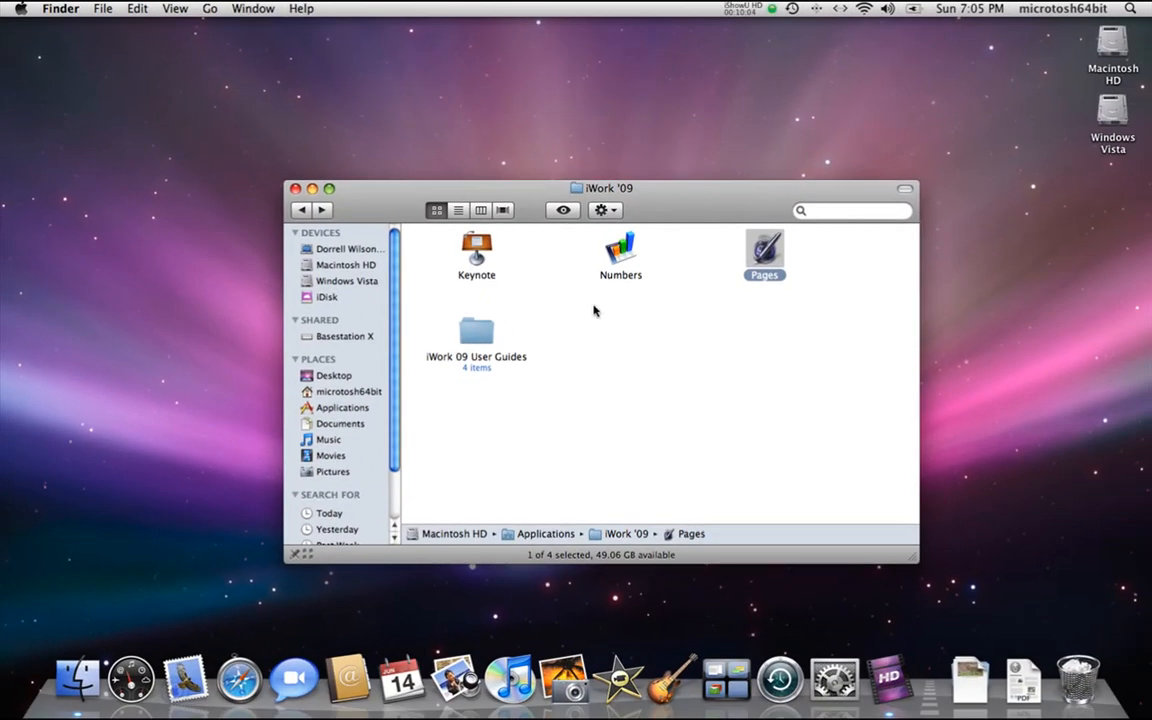
pyautogui.click(335, 424)
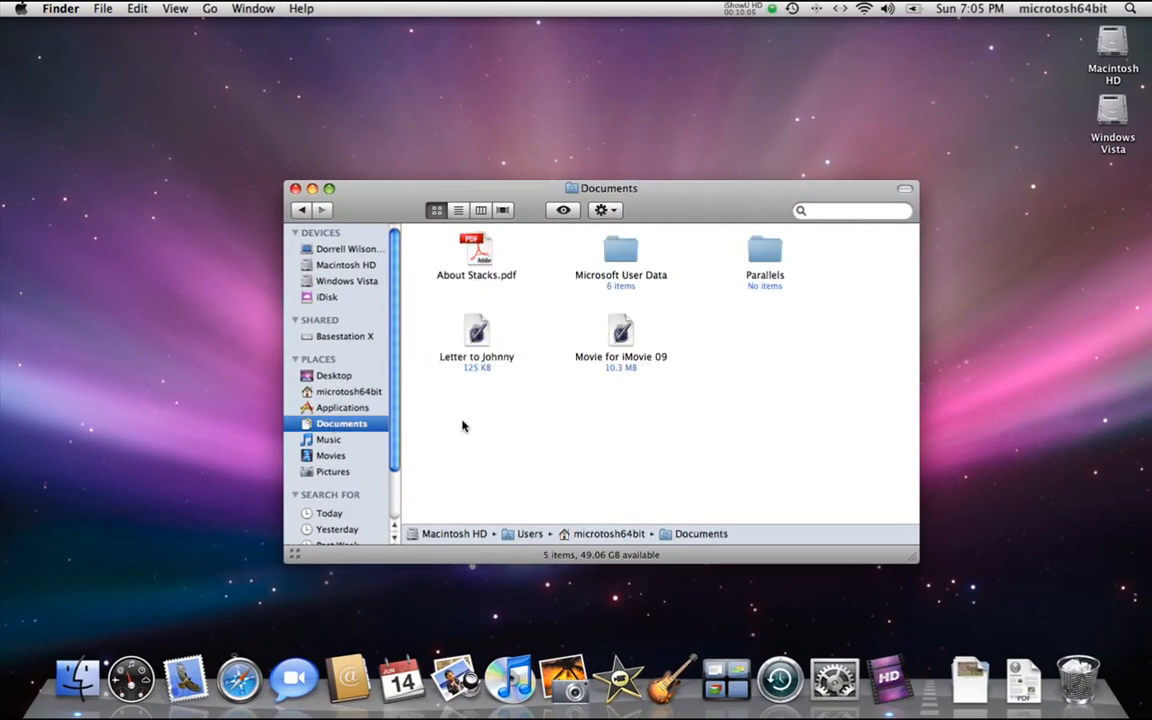
pyautogui.click(619, 334)
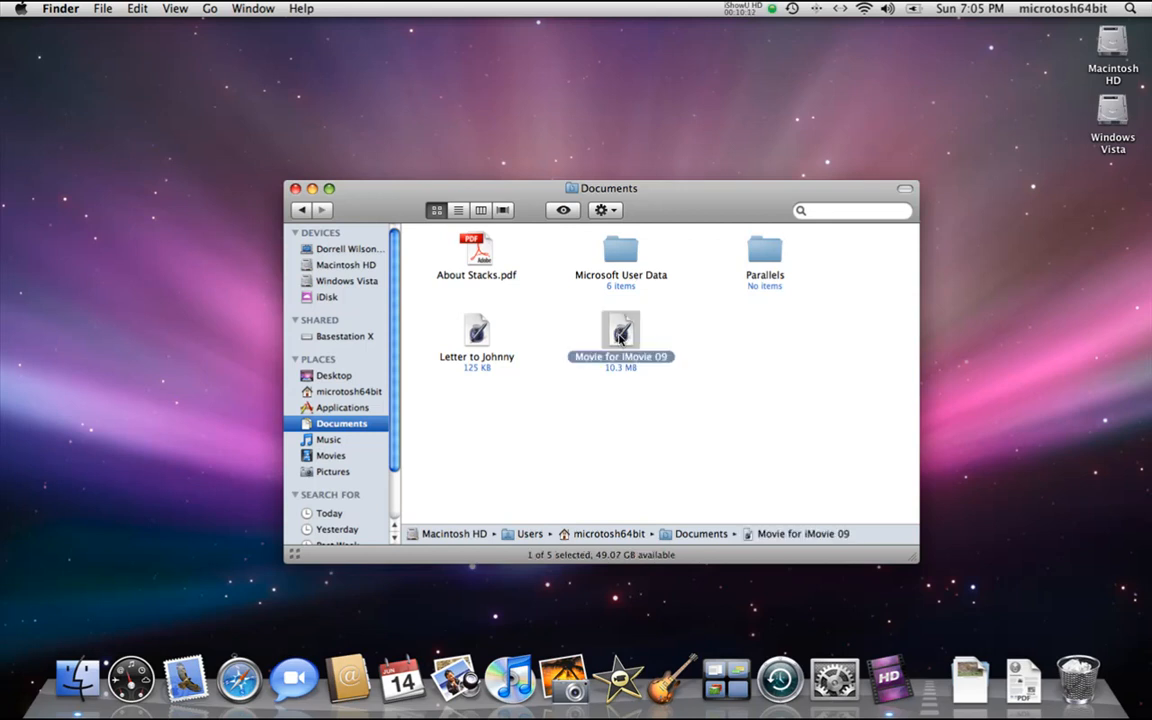
pyautogui.doubleClick(619, 336)
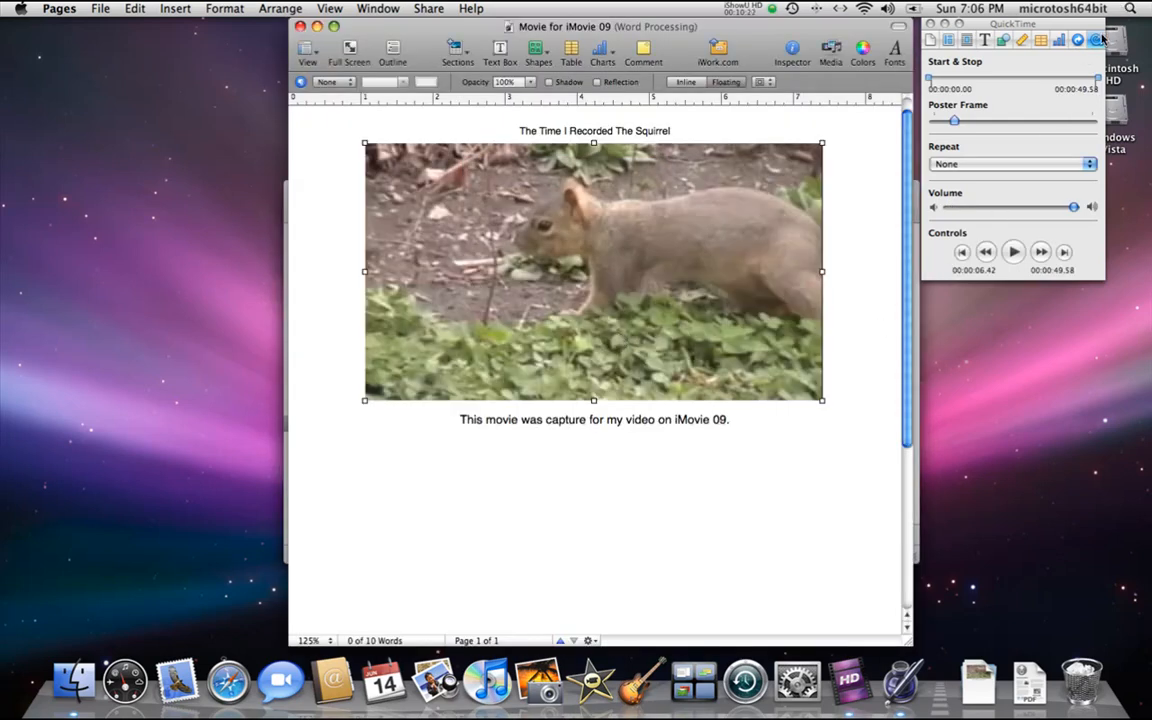
# - Quit Pages again and deselect the Movie for iMovie 09 file in the Documents folder
pyautogui.click(72, 9)
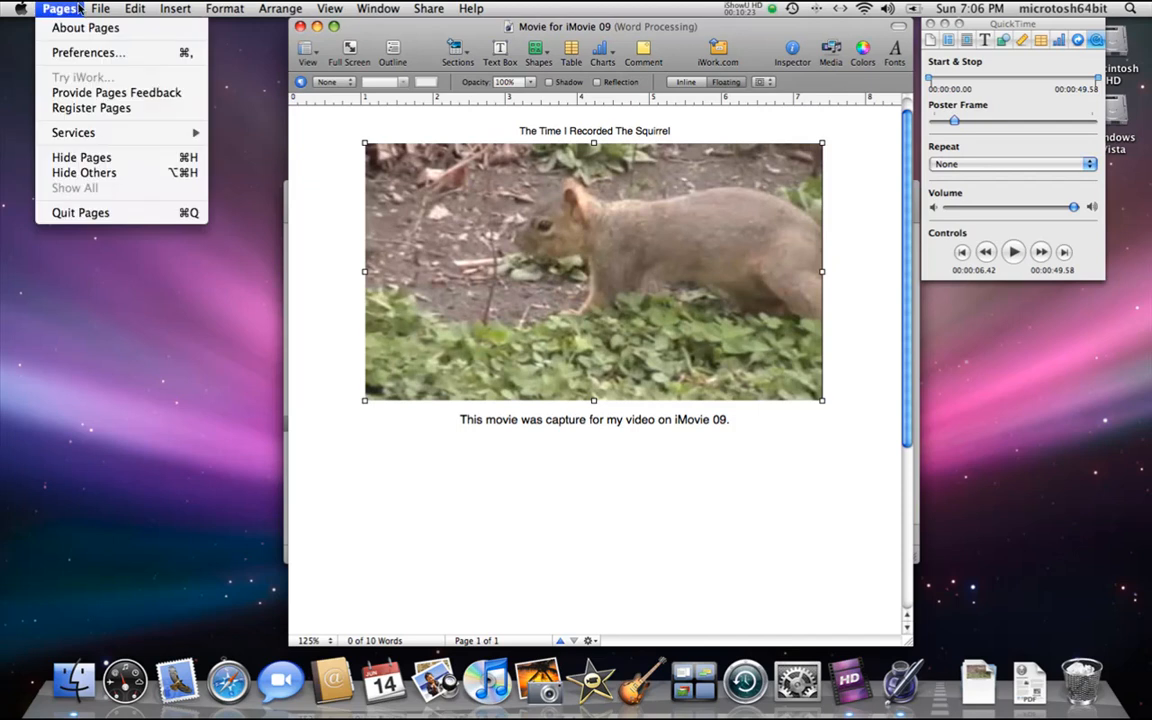
pyautogui.click(112, 221)
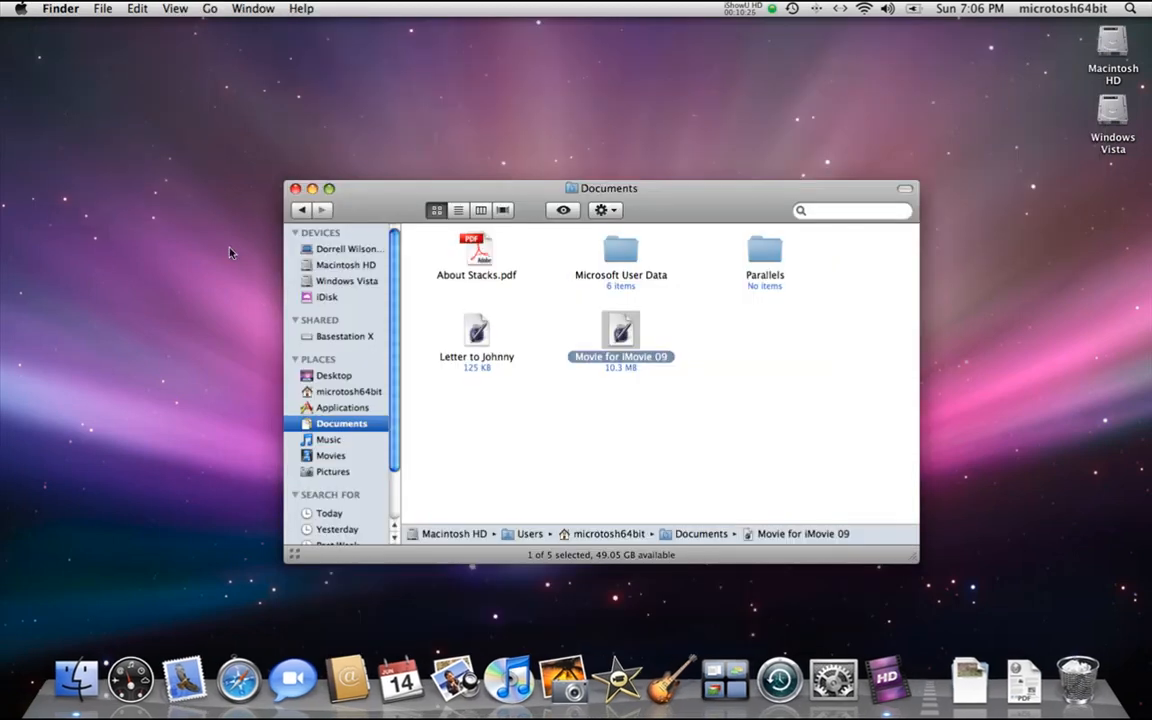
pyautogui.click(543, 301)
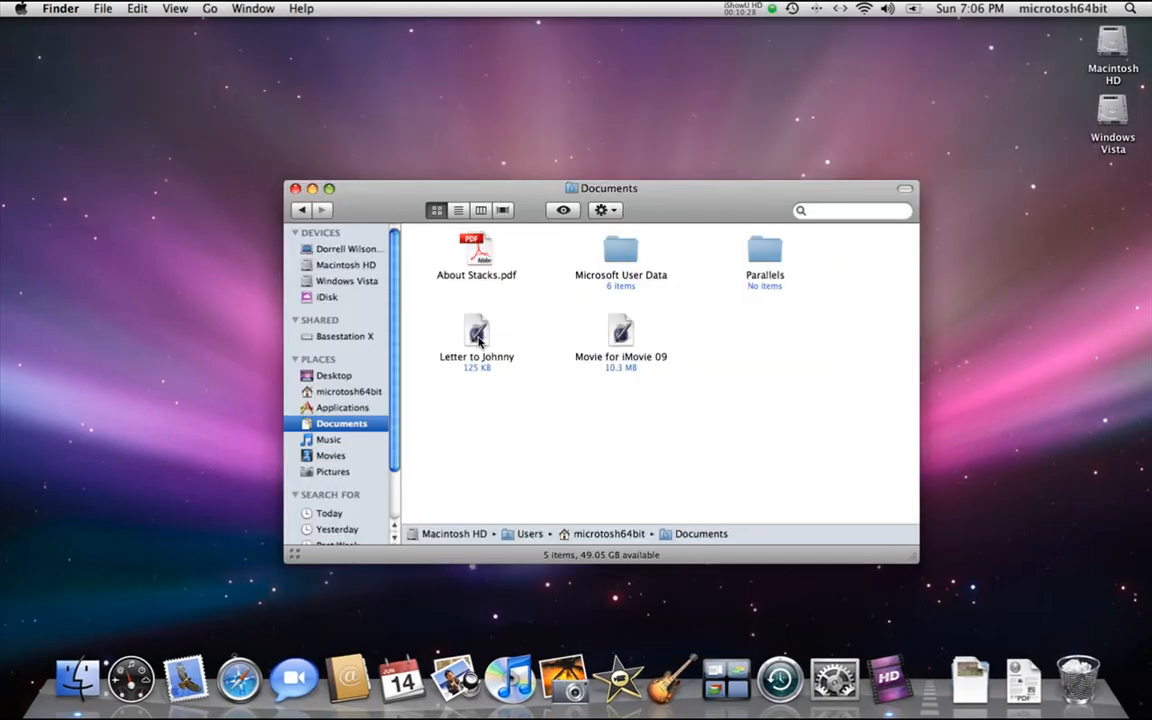